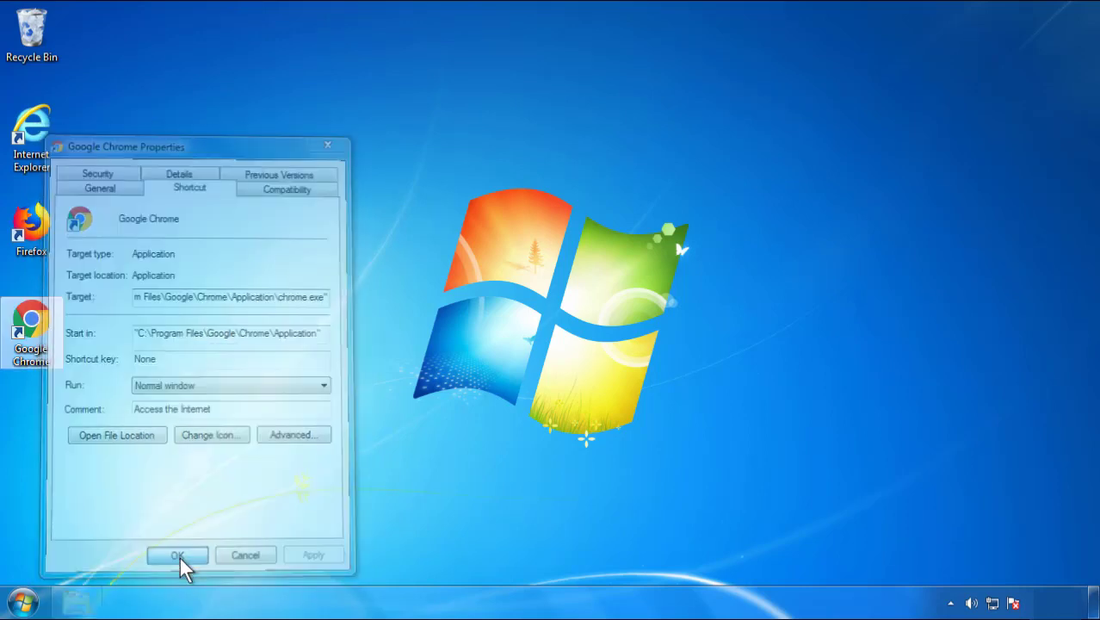
Dismiss the Google Chrome shortcut Properties dialog and bring up the Windows Start menu.
click(22, 602)
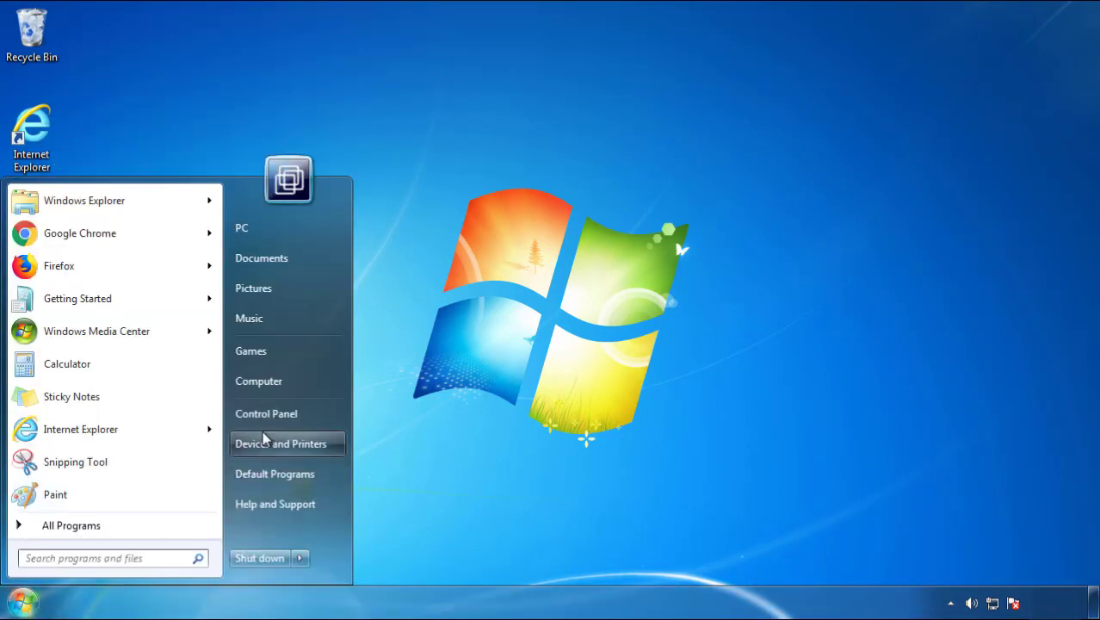
Open Control Panel's installed programs list, sorted by install date with the newest first.
click(276, 410)
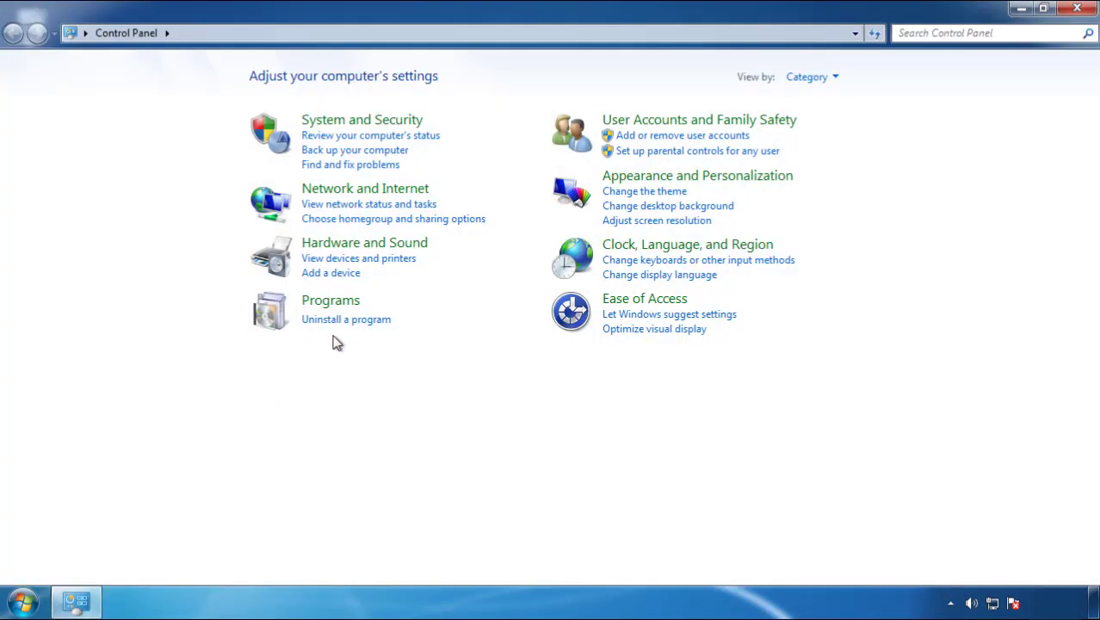
click(343, 321)
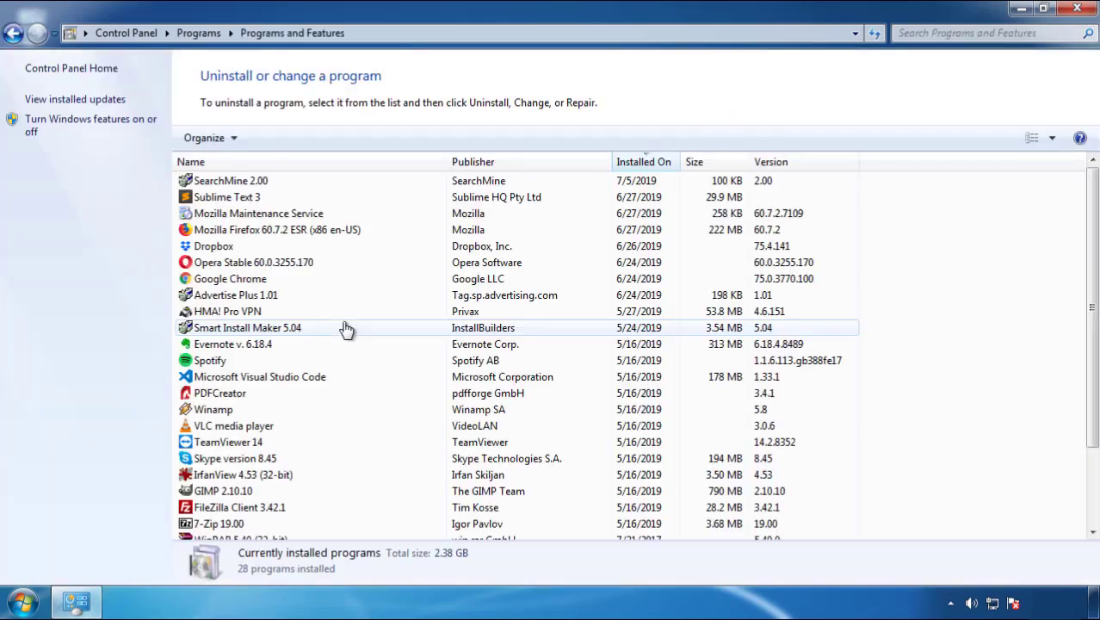
click(644, 163)
click(641, 164)
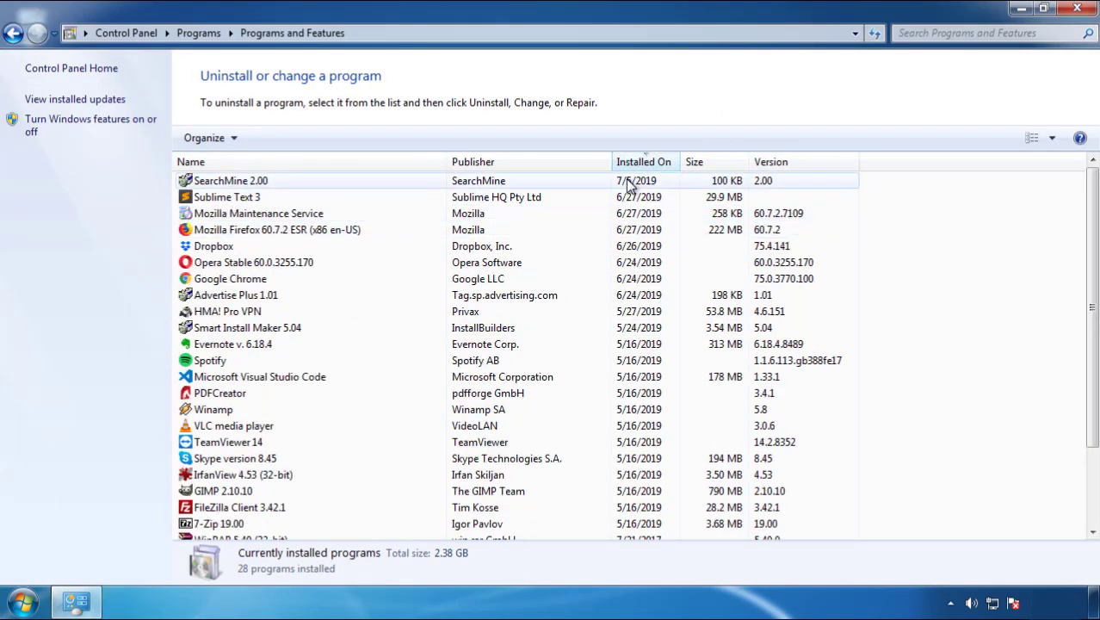
Uninstall SearchMine 2.00 through its uninstaller and close Programs and Features.
click(231, 183)
click(273, 137)
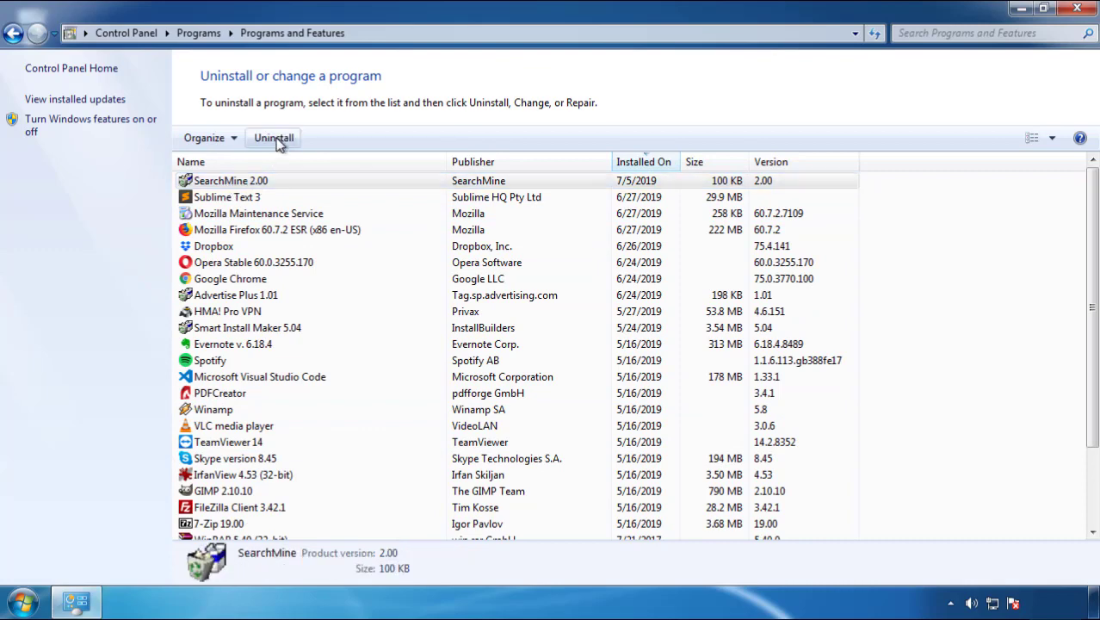
click(642, 457)
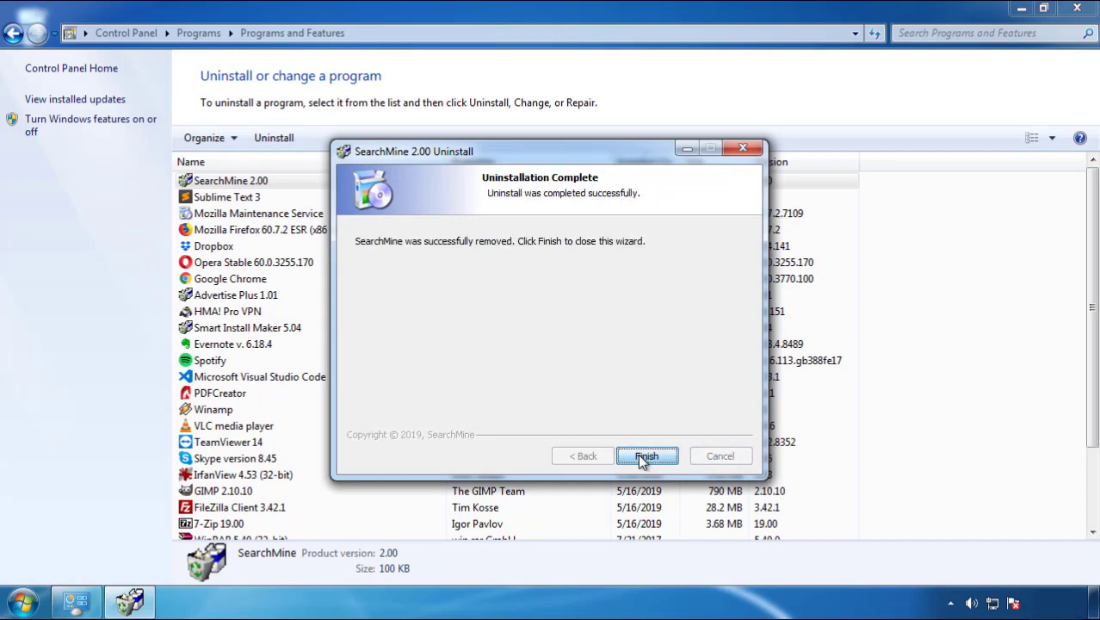
click(638, 456)
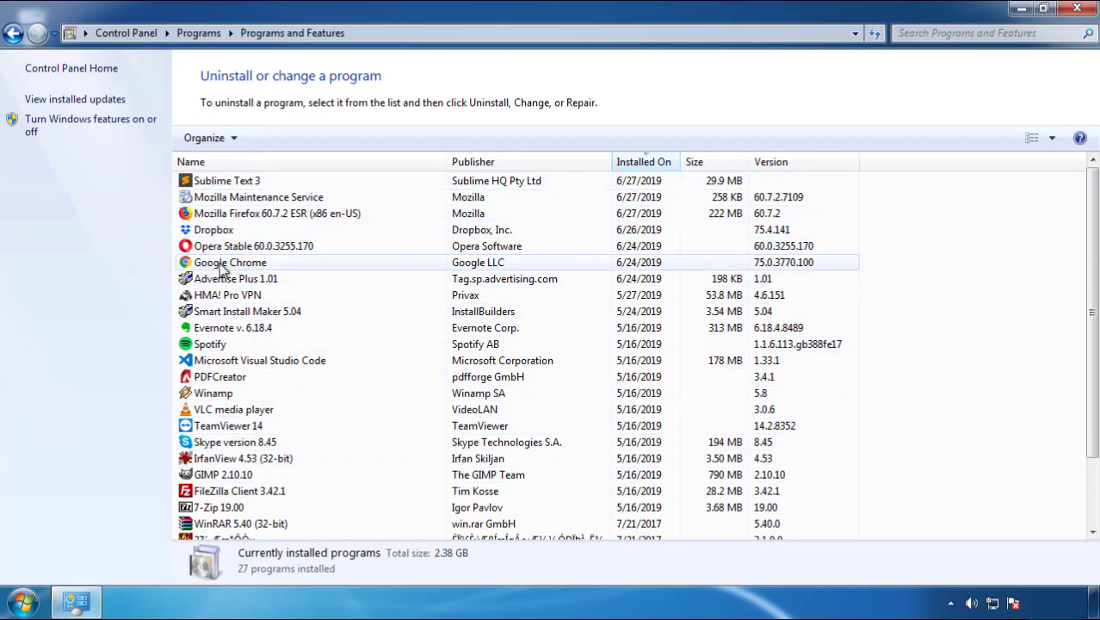
click(1077, 11)
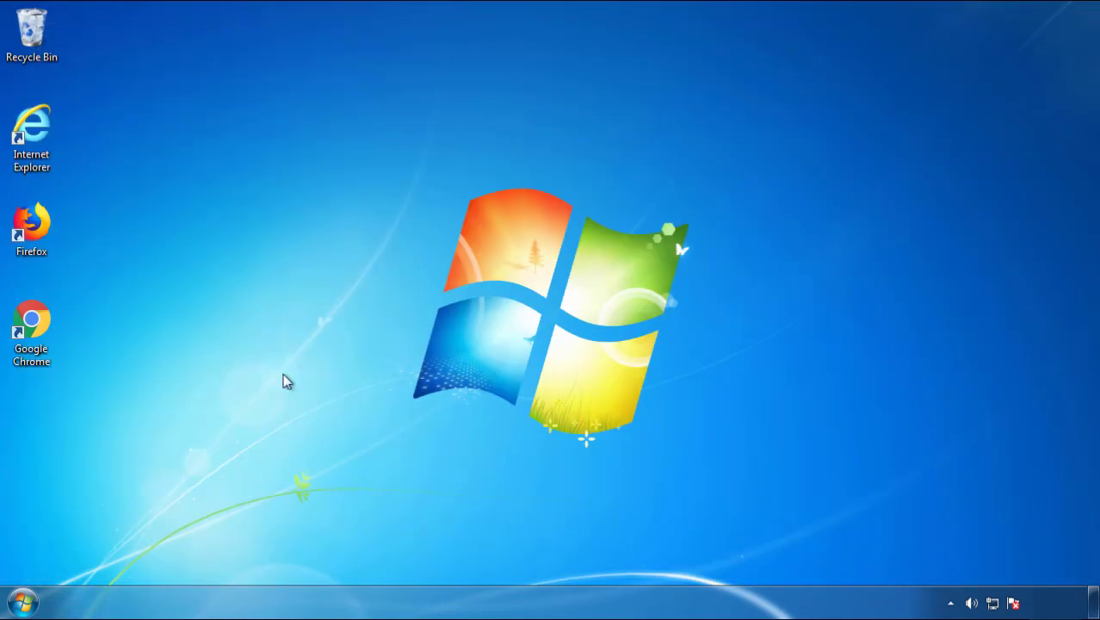
Restart Windows and choose Safe Mode from the F8 Advanced Boot Options menu.
click(21, 606)
click(298, 560)
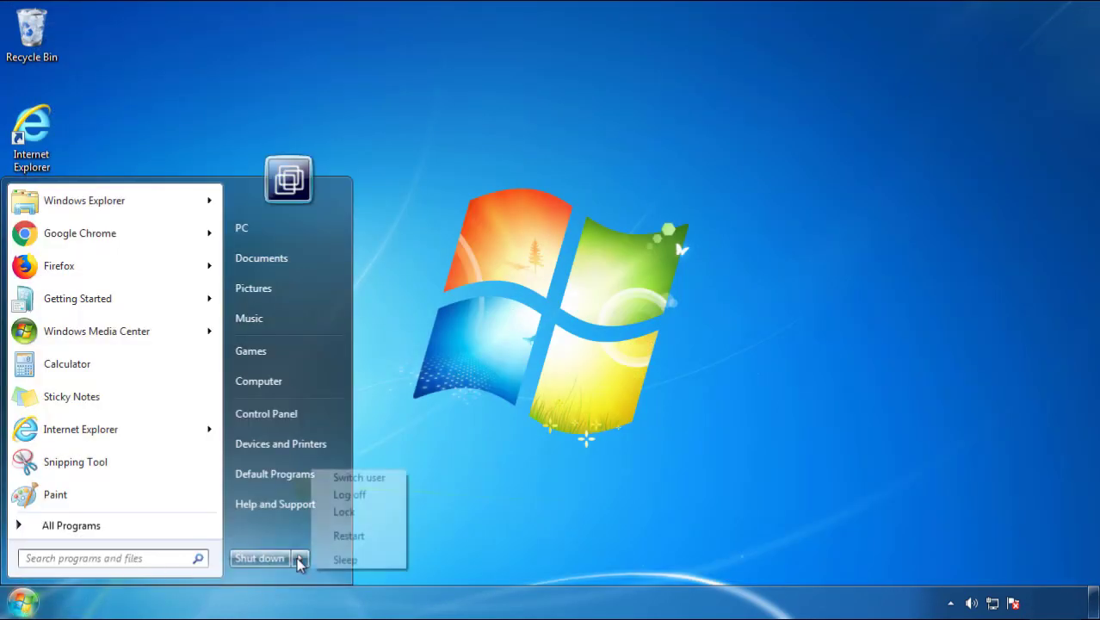
click(575, 470)
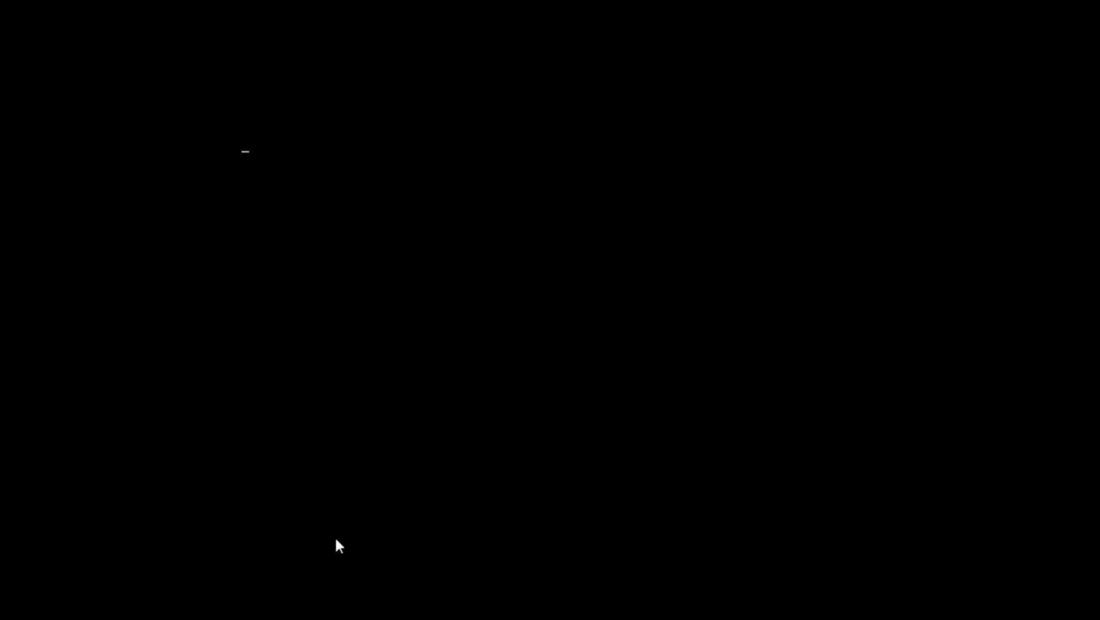
key(F8)
key(Down)
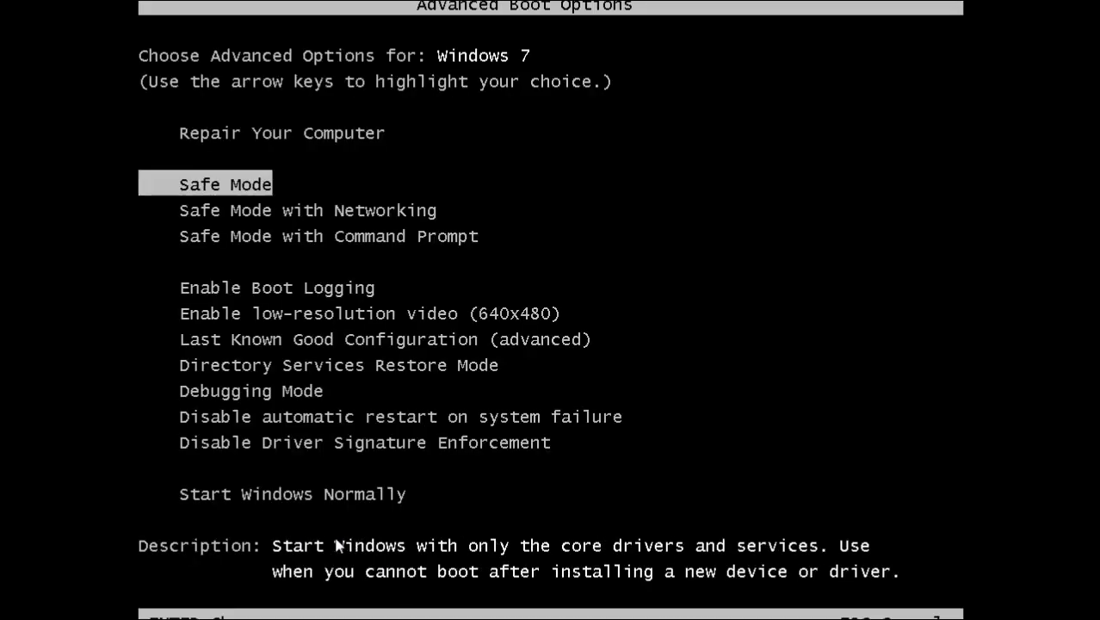
key(Return)
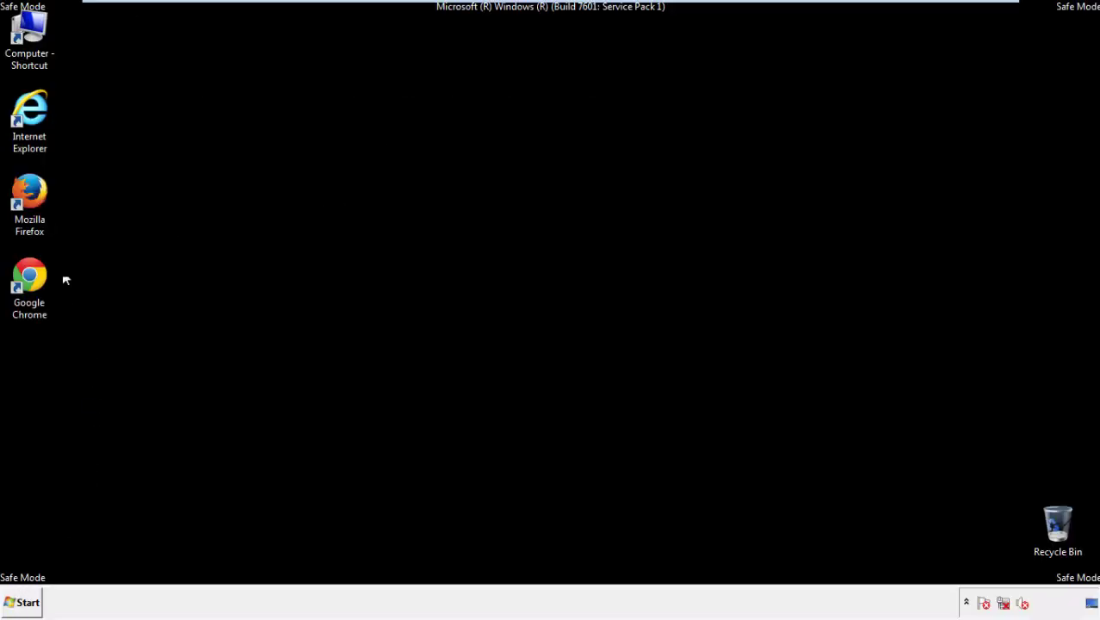
Launch Firefox, decline the default-browser prompt, and keep the menu bar visible.
double_click(39, 200)
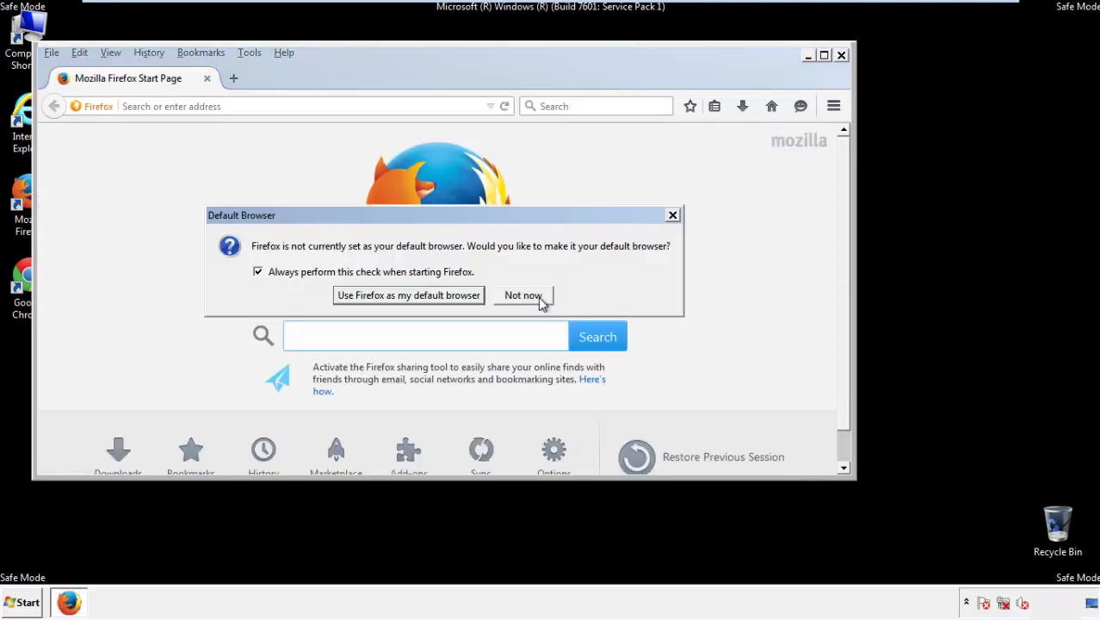
click(537, 295)
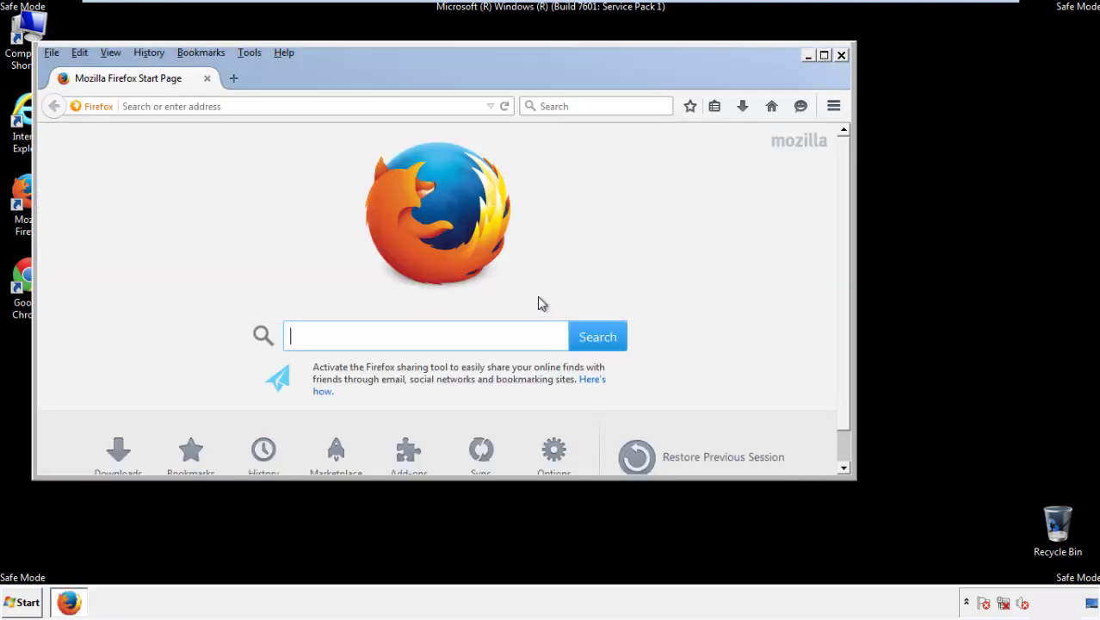
right_click(343, 77)
click(366, 130)
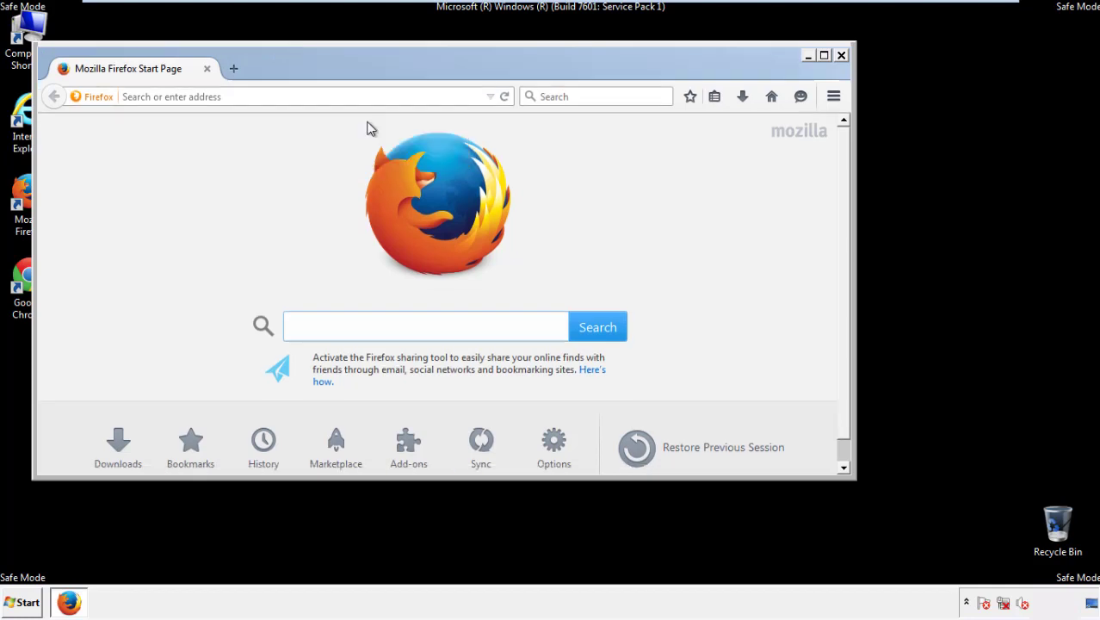
right_click(347, 71)
click(362, 135)
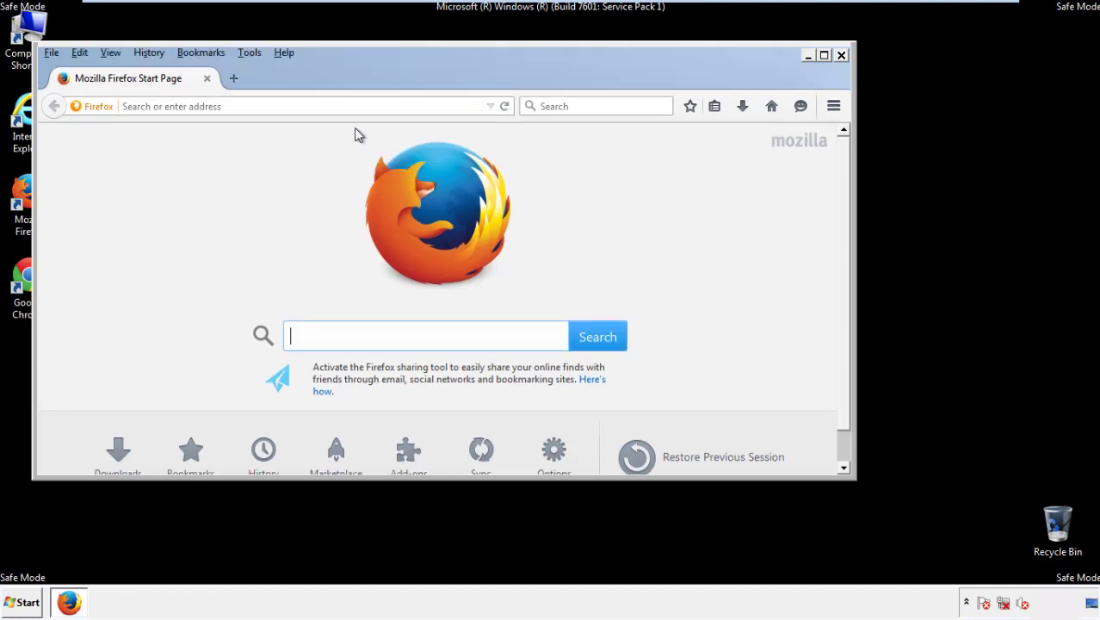
Clear Firefox's recent history over Everything, keeping all items, including Offline Website Data and Site Preferences.
click(155, 54)
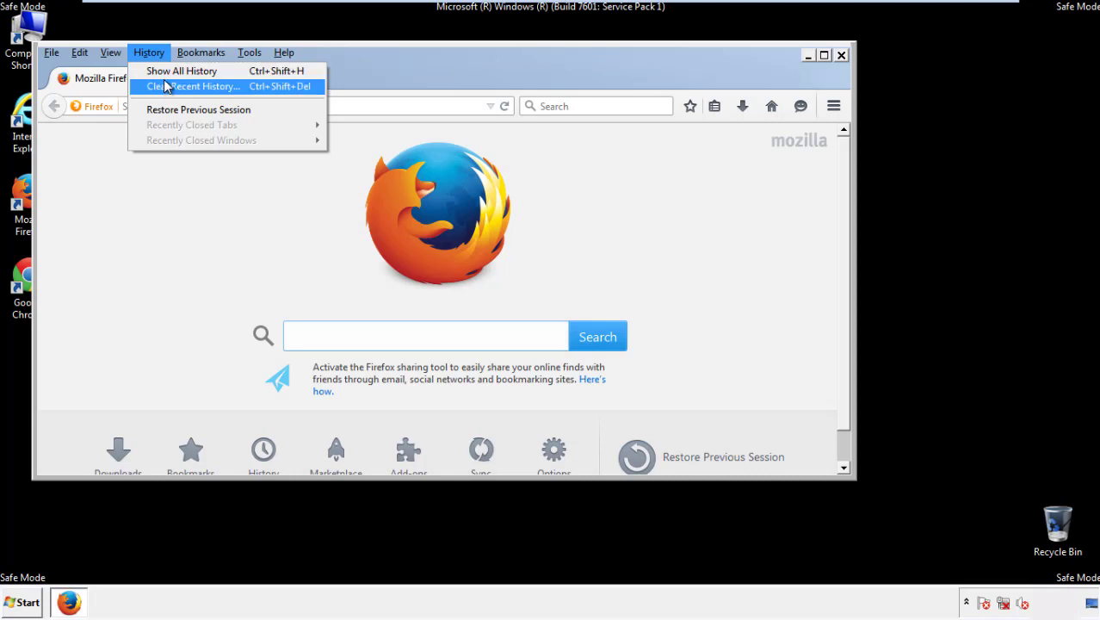
click(166, 86)
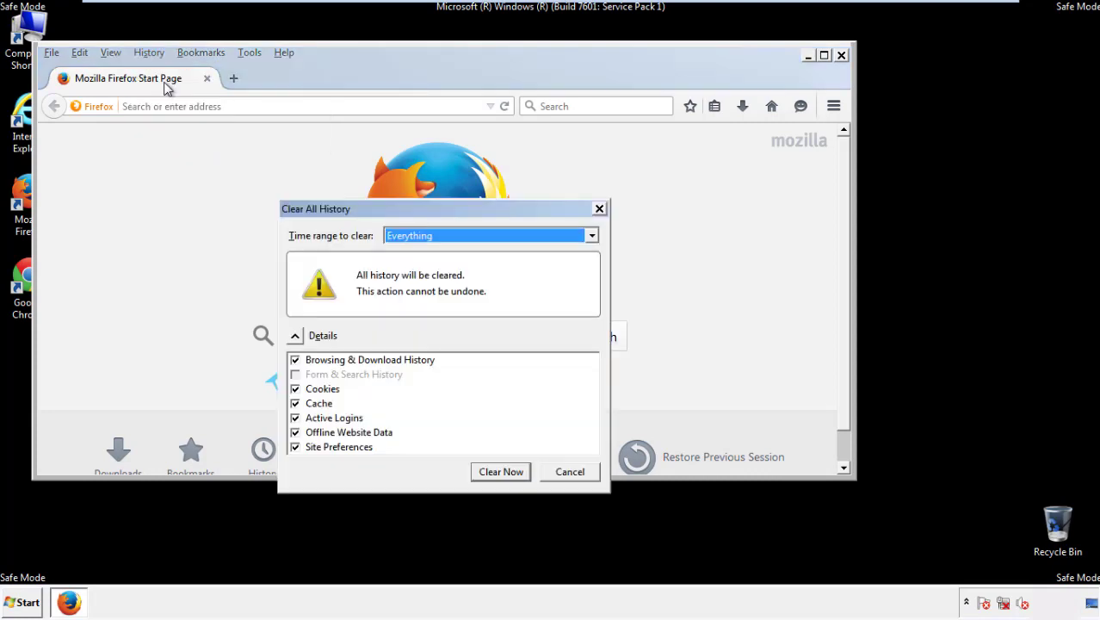
click(408, 235)
click(412, 324)
click(295, 432)
click(294, 432)
click(295, 448)
click(295, 447)
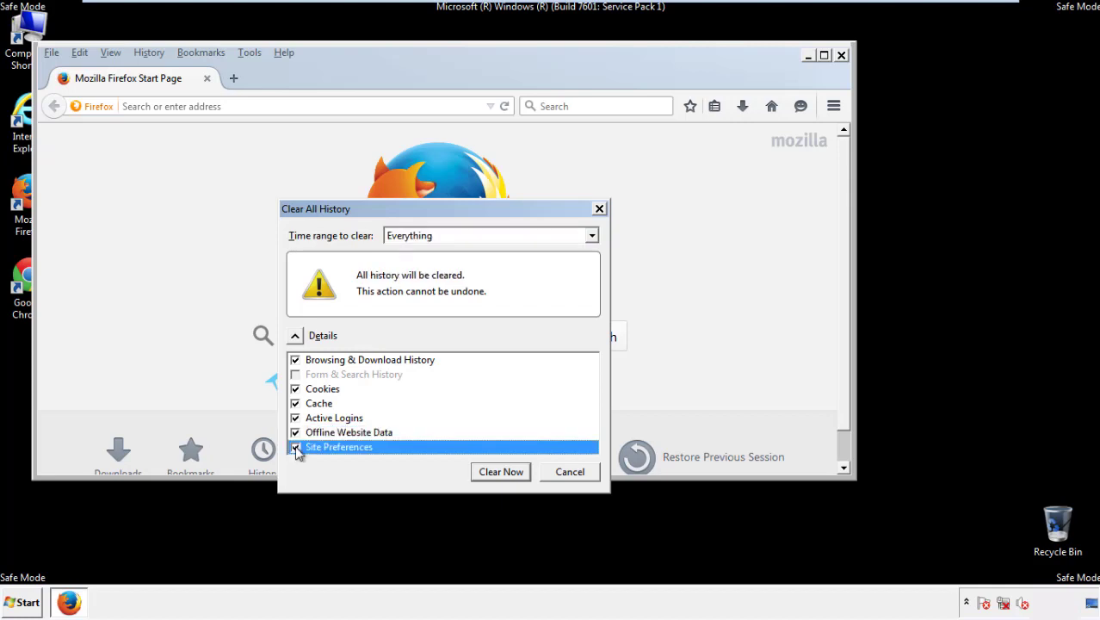
click(500, 472)
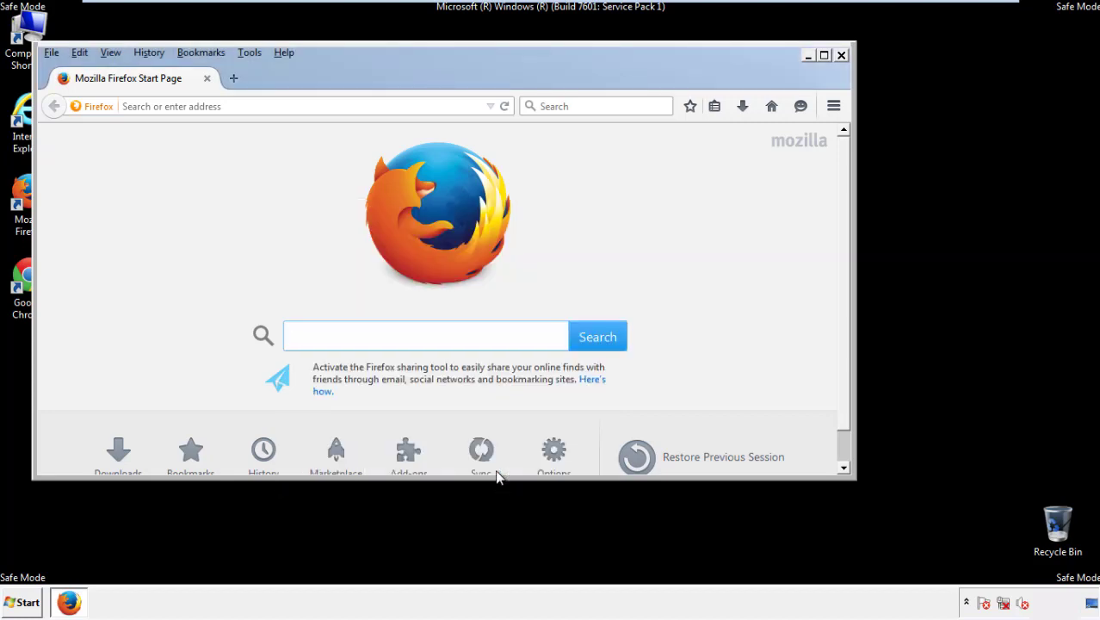
Refresh Firefox from Troubleshooting Information, finish the import, and decline the default-browser prompt.
click(284, 53)
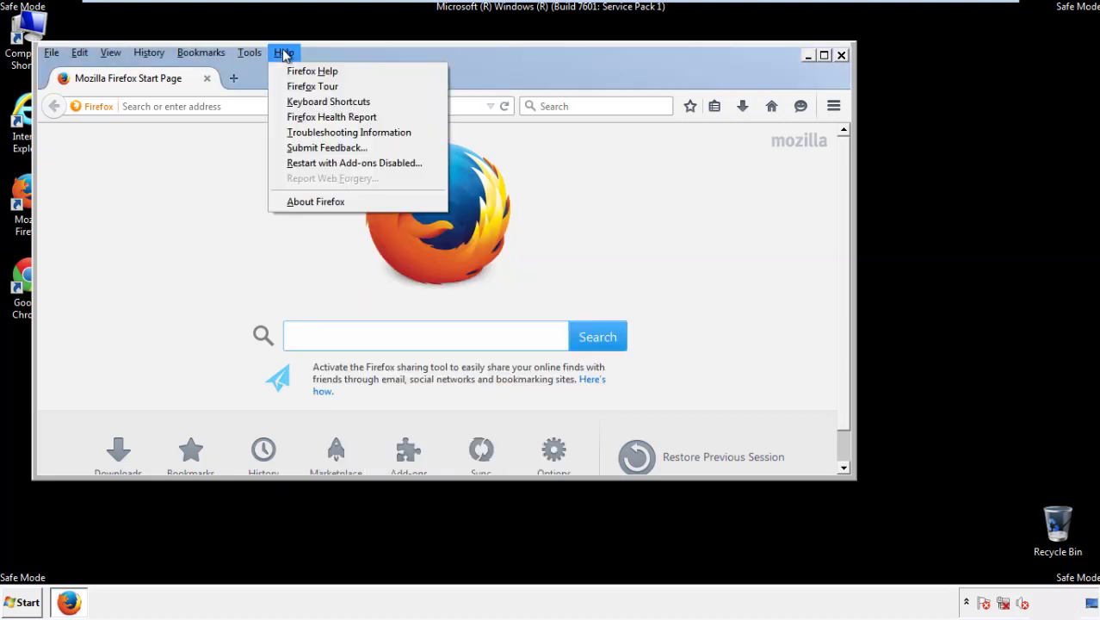
click(318, 132)
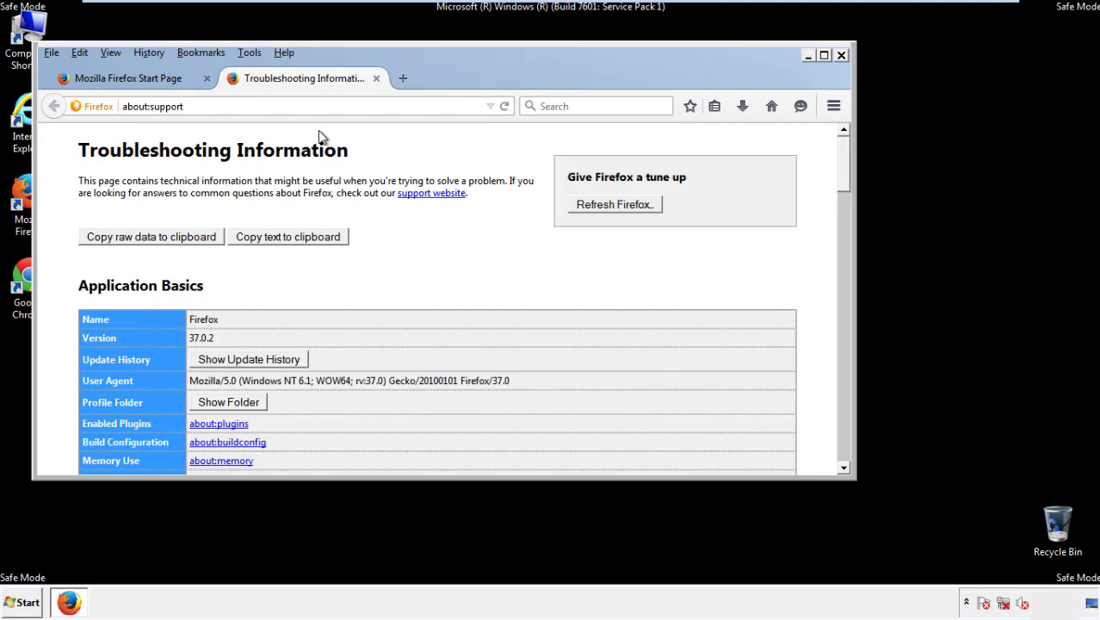
click(639, 206)
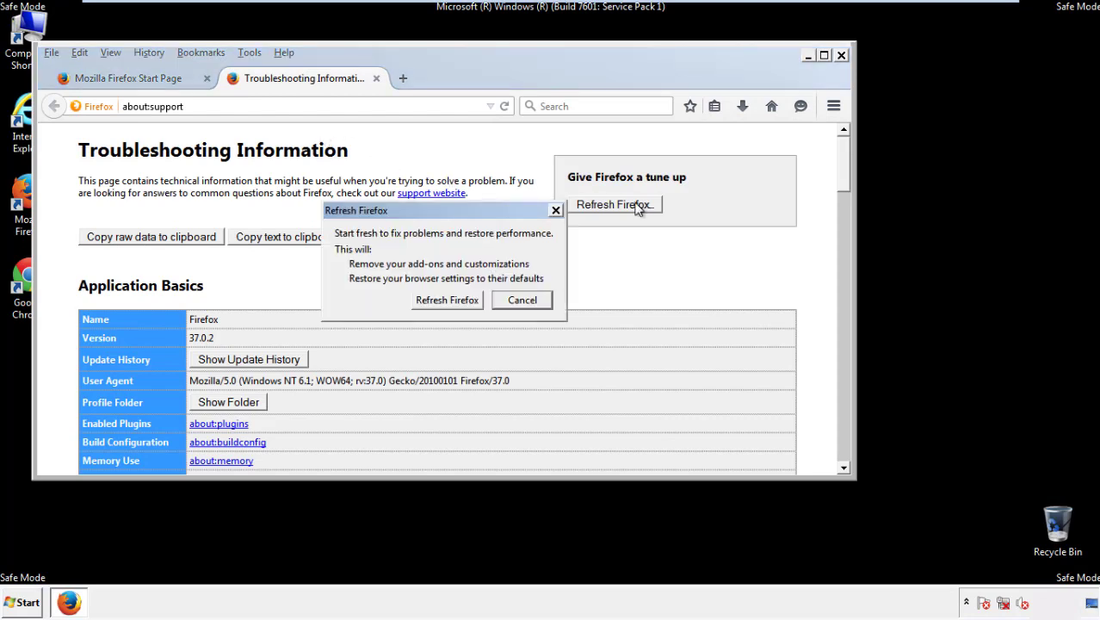
click(447, 299)
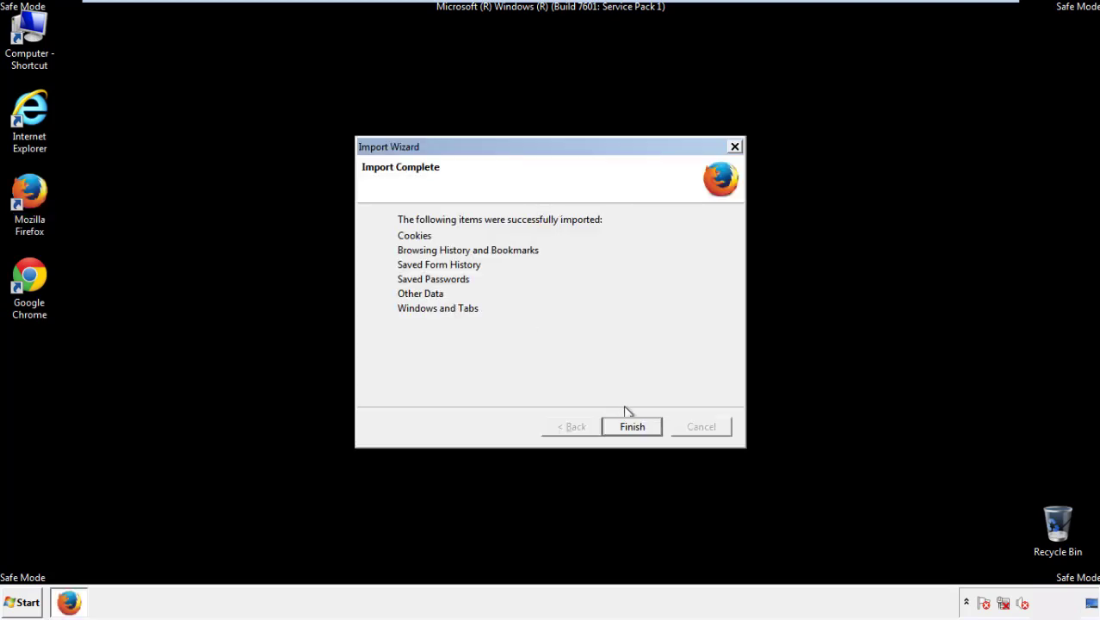
click(632, 427)
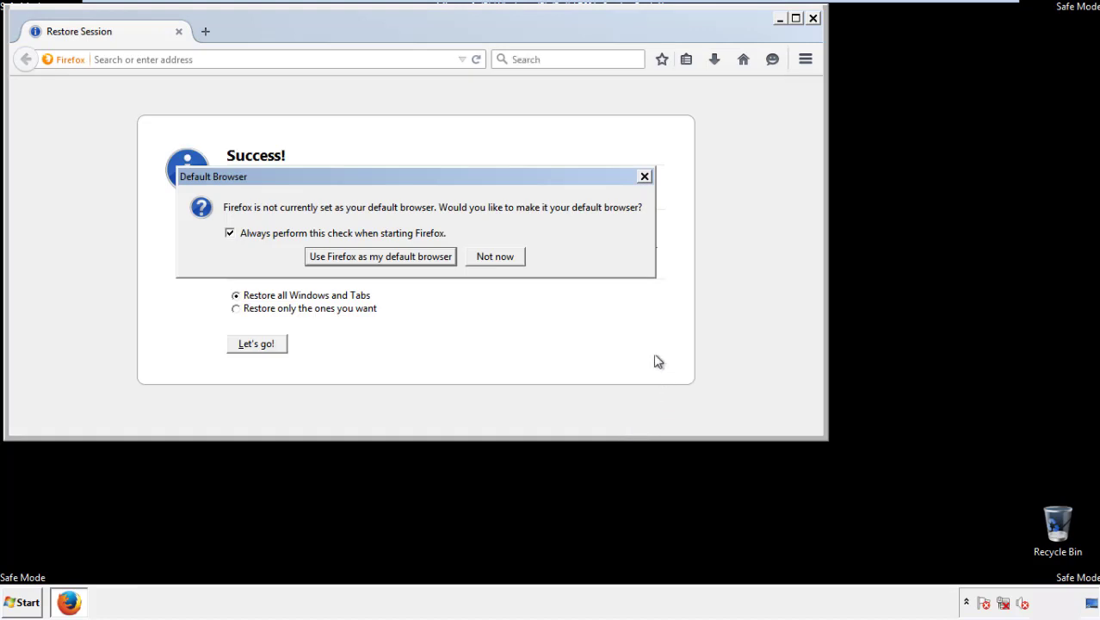
click(495, 257)
Close Firefox, launch Google Chrome, and stop its default-browser prompt.
click(812, 17)
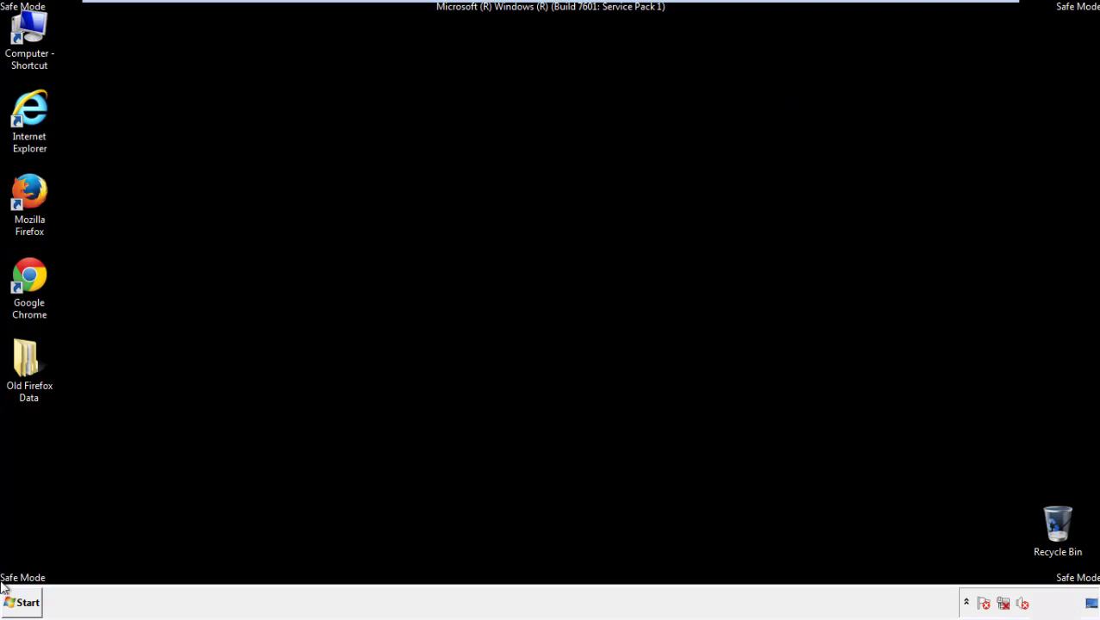
click(26, 274)
double_click(27, 274)
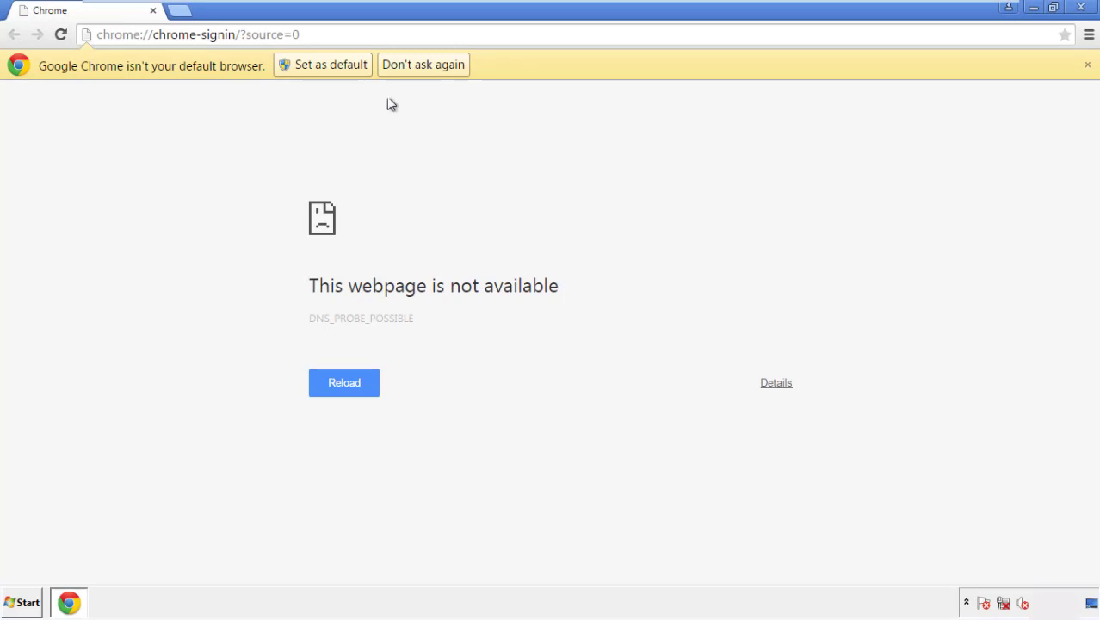
click(443, 70)
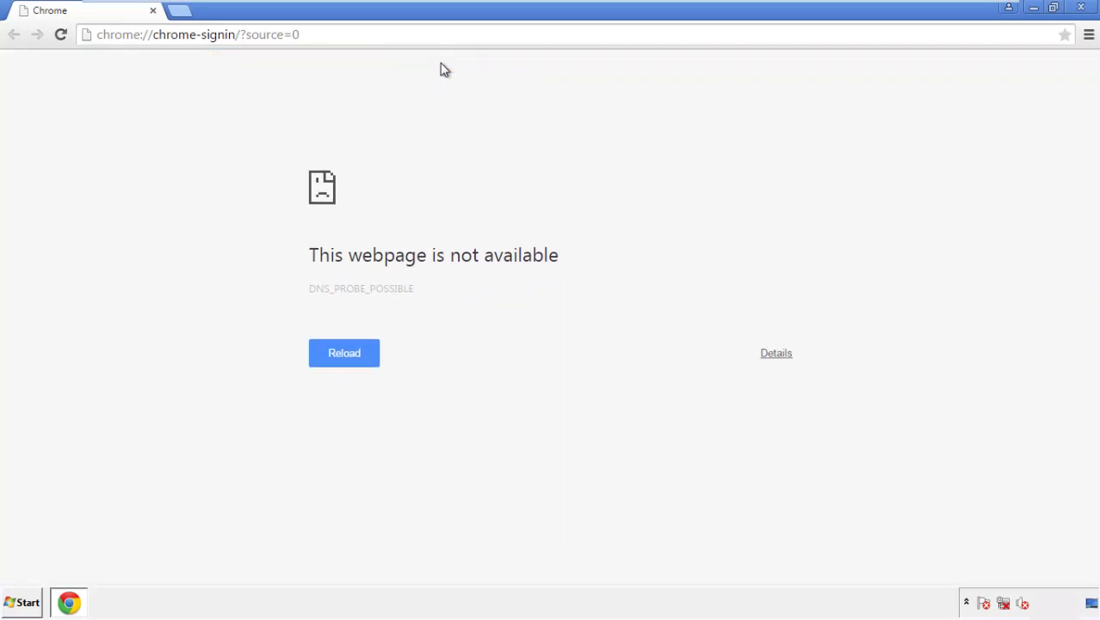
Clear Chrome's browsing data, including autofill, from the beginning of time, leaving passwords untouched.
click(1088, 35)
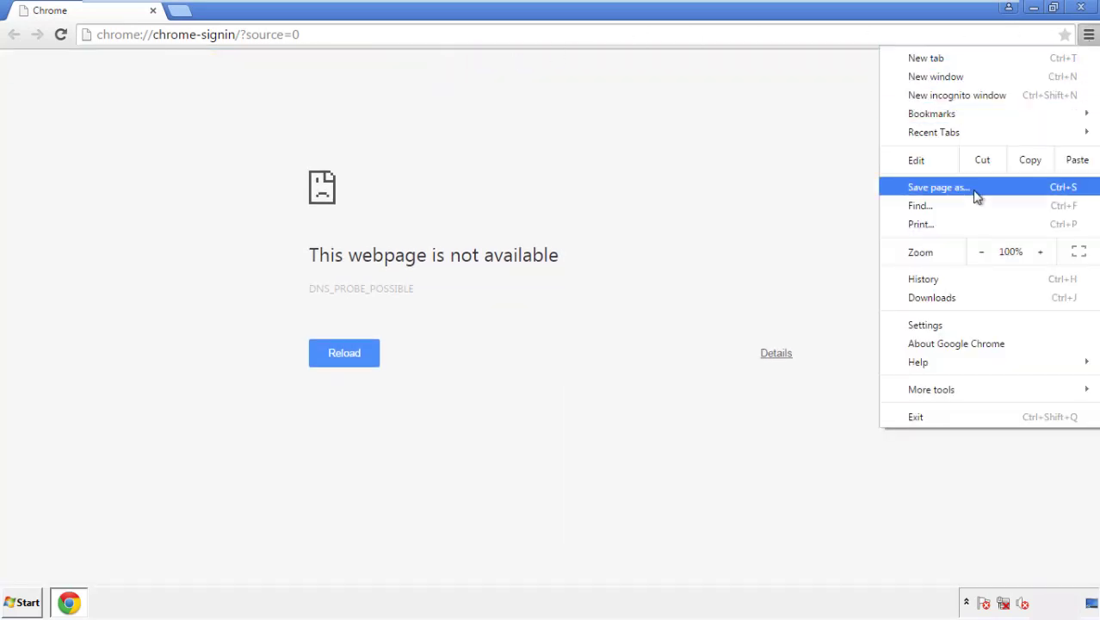
click(929, 325)
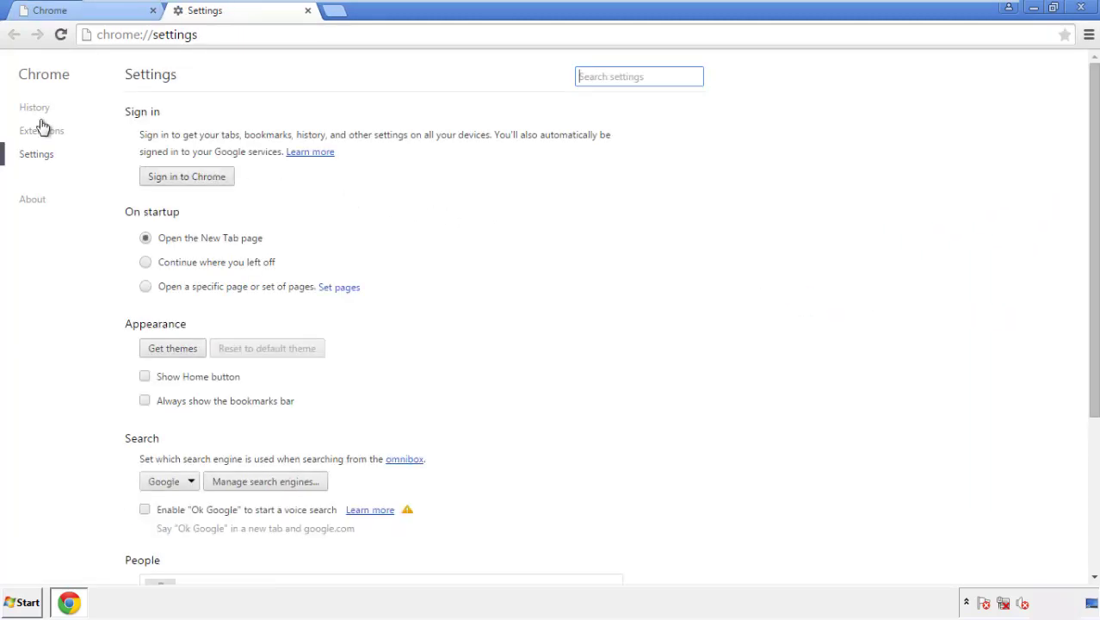
click(39, 110)
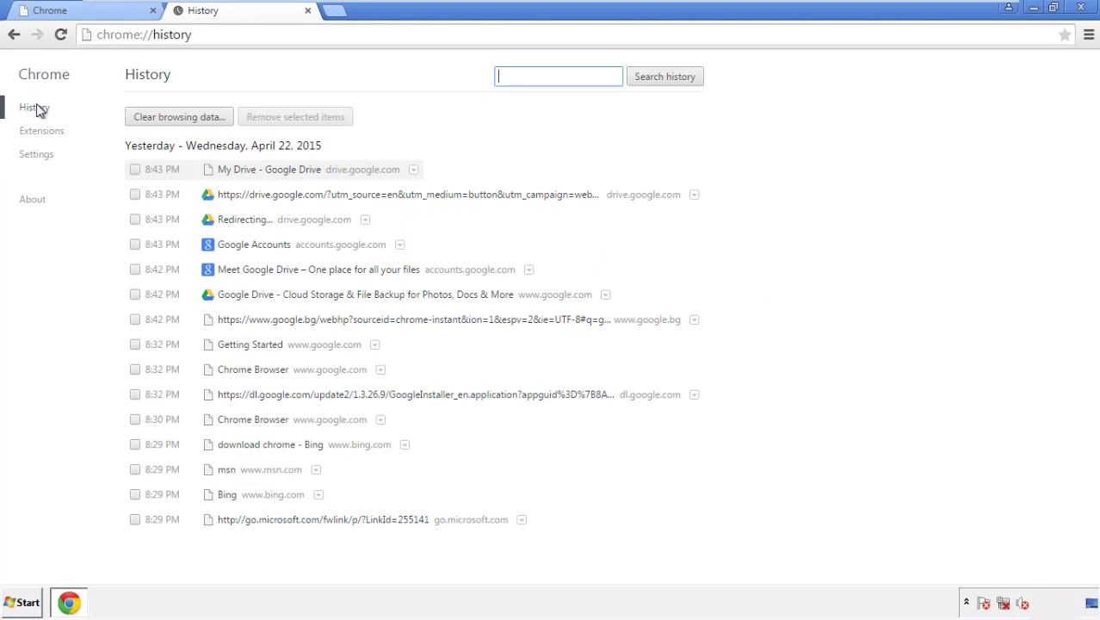
click(165, 119)
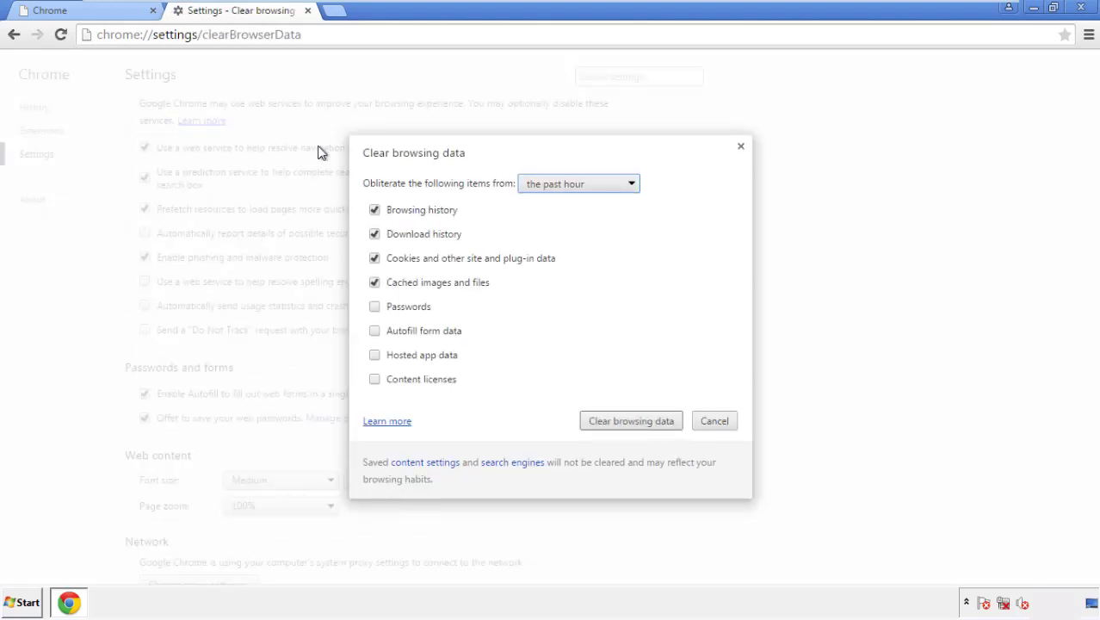
click(553, 185)
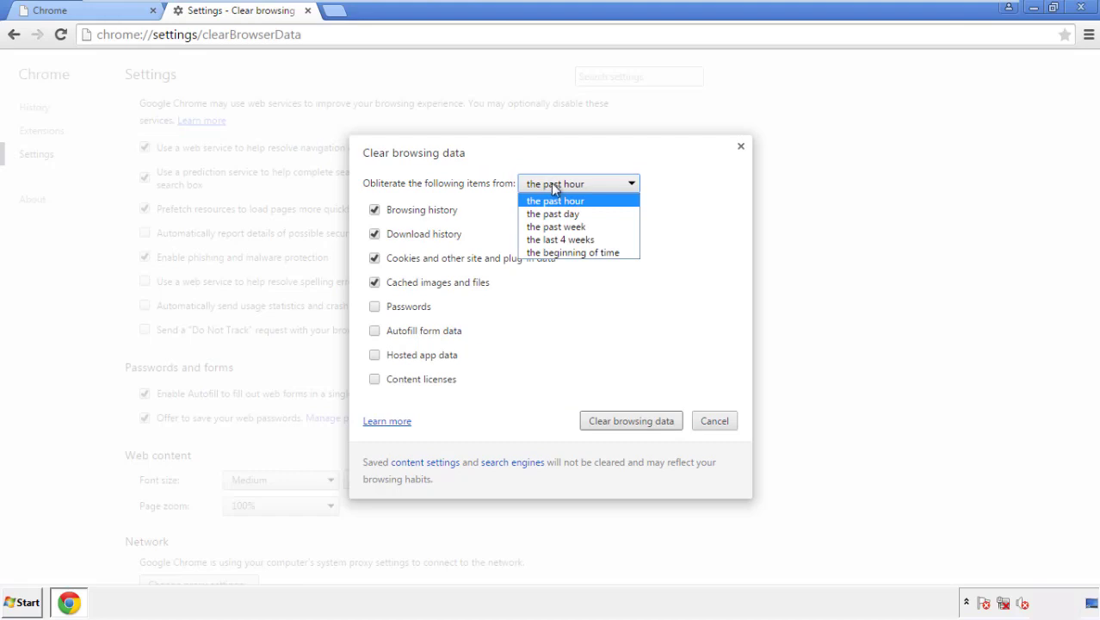
click(551, 254)
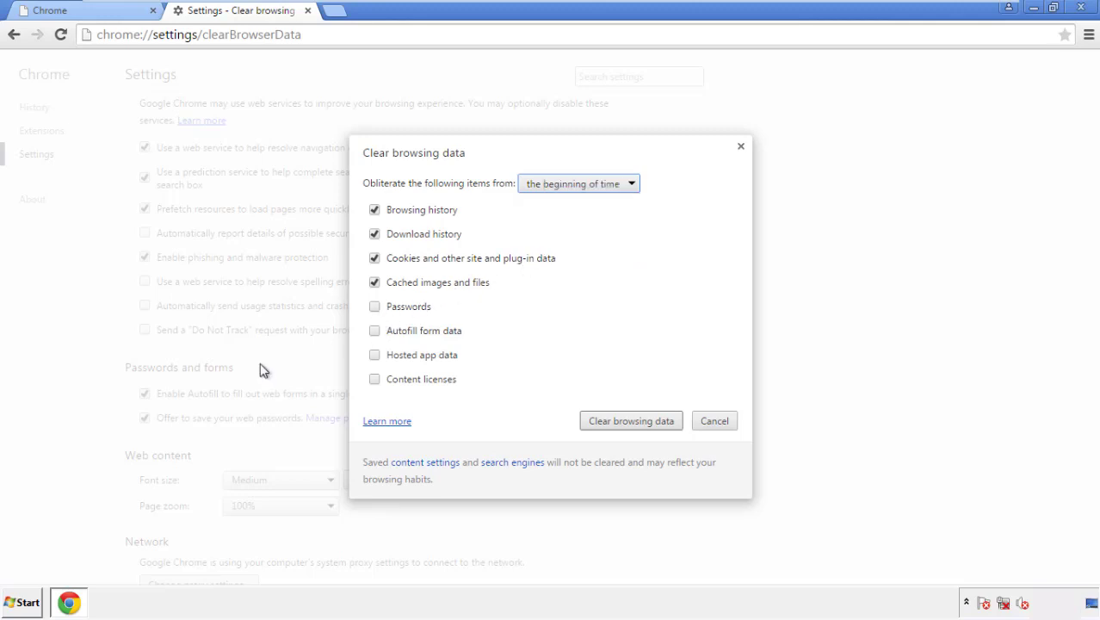
click(377, 334)
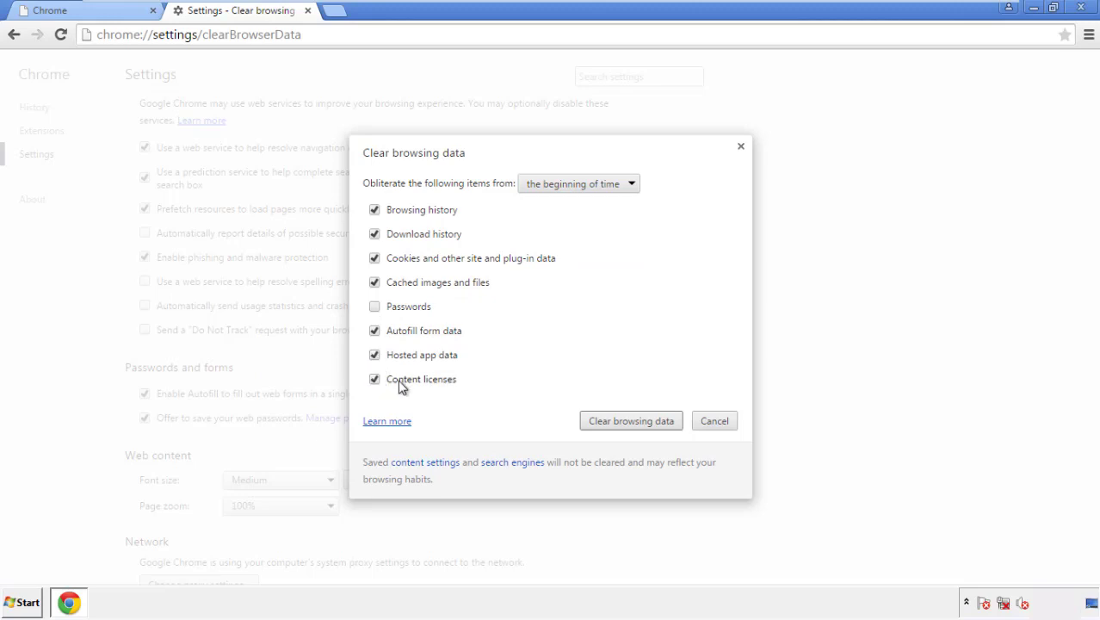
click(616, 423)
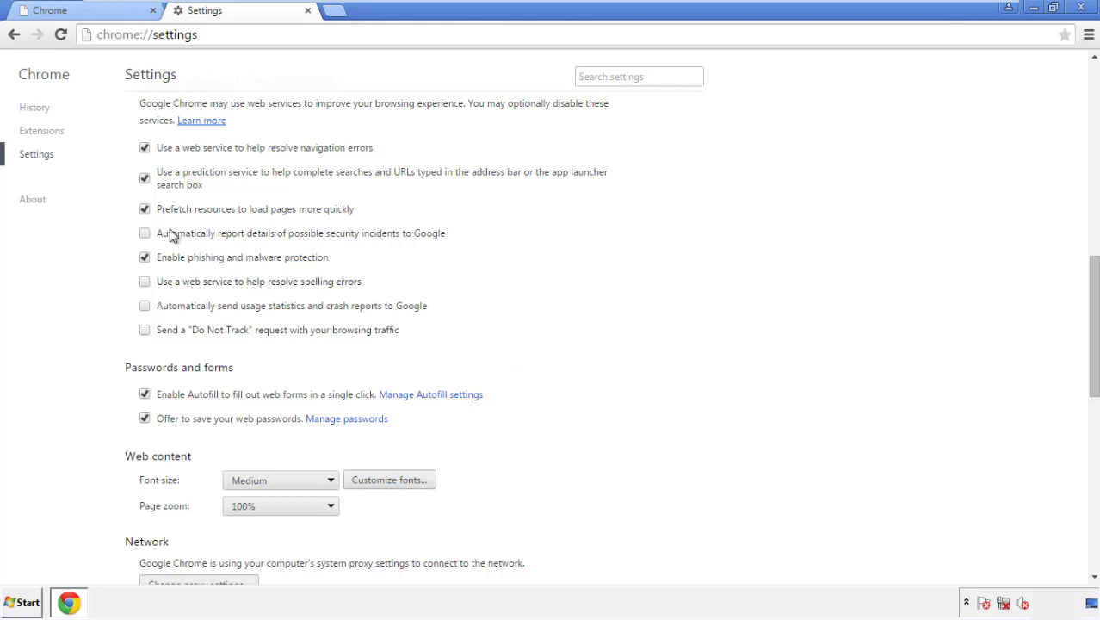
Reset Chrome's settings to their original defaults and close the browser.
drag(1093, 274, 1073, 480)
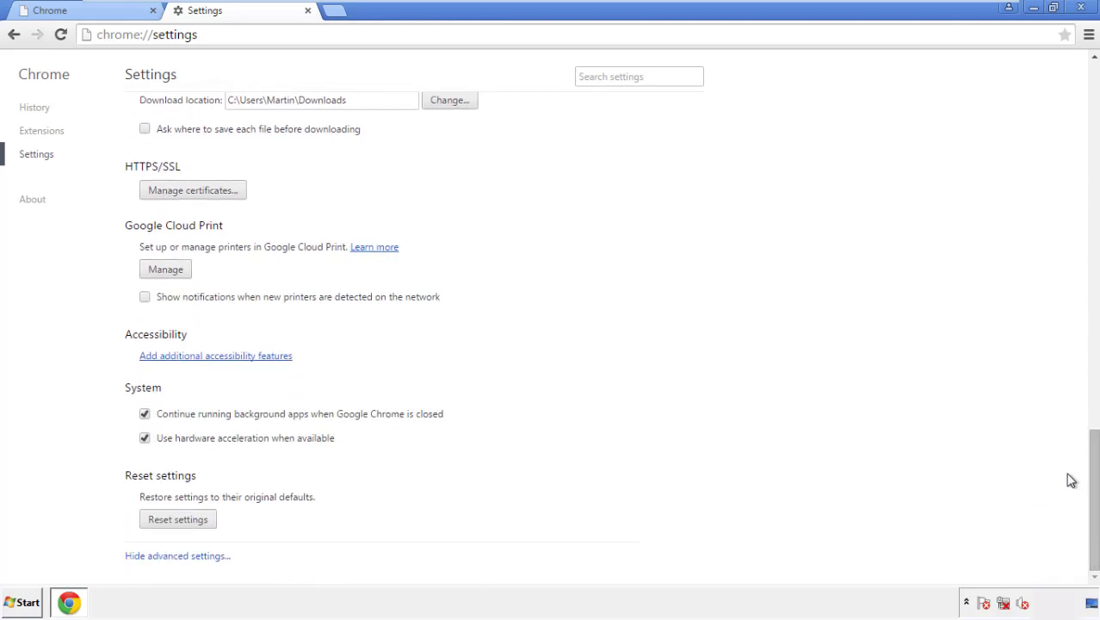
click(207, 526)
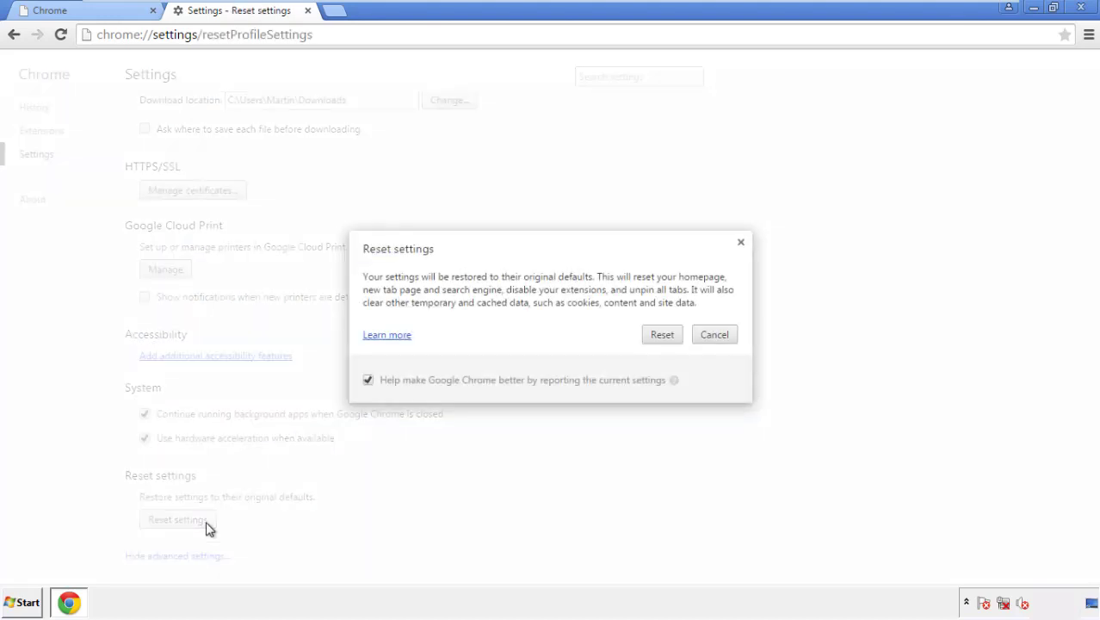
click(663, 334)
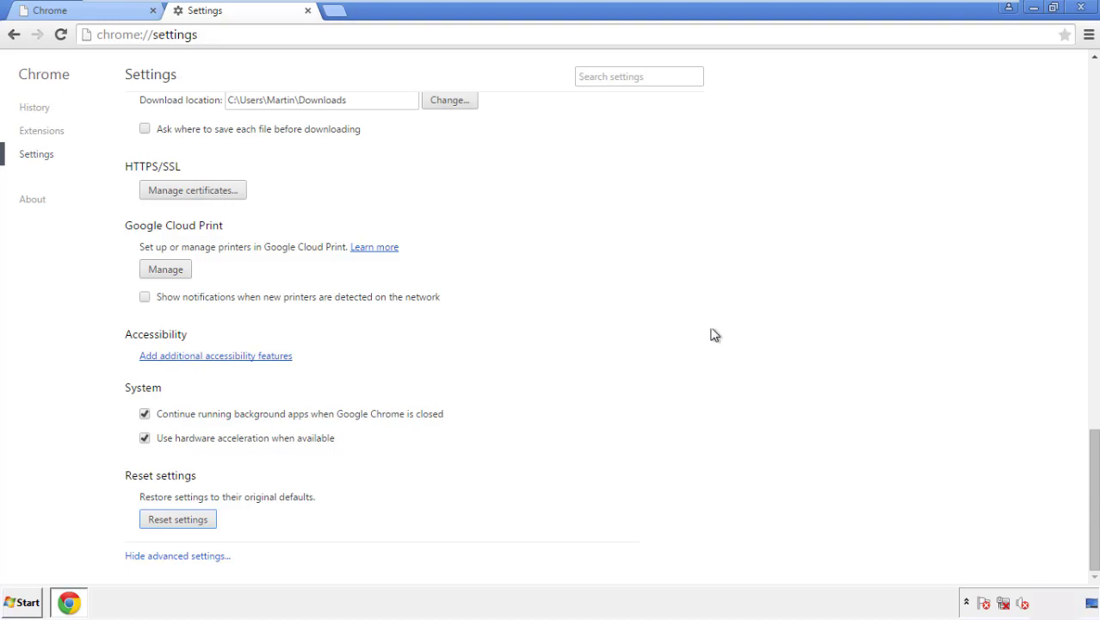
click(1081, 7)
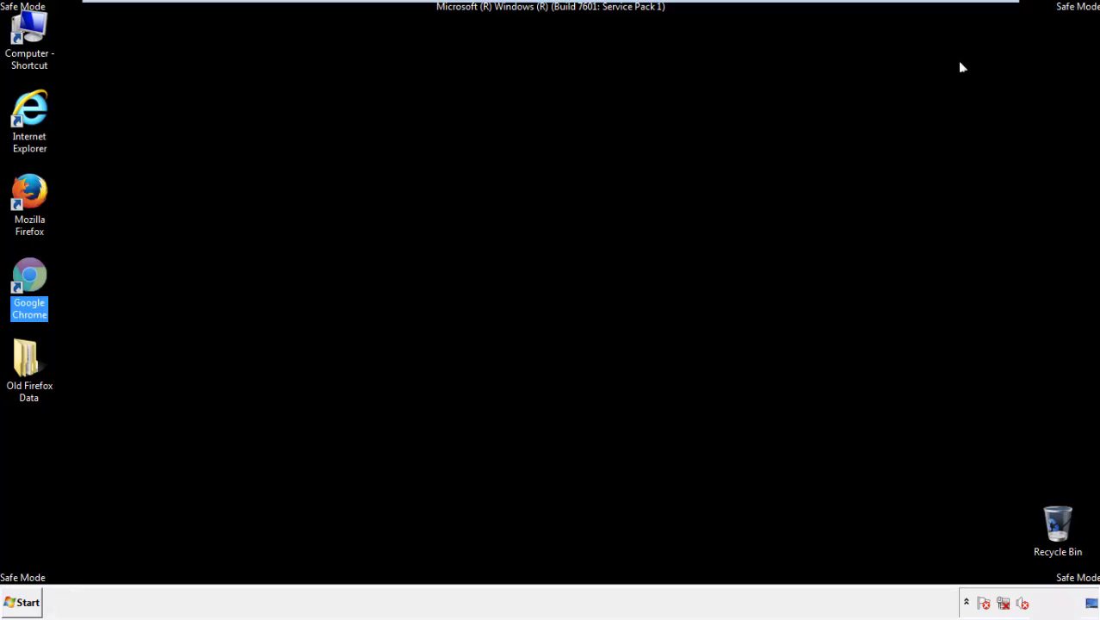
Remove the Search Mine extension in Firefox's Add-ons Manager, then close Firefox.
click(594, 278)
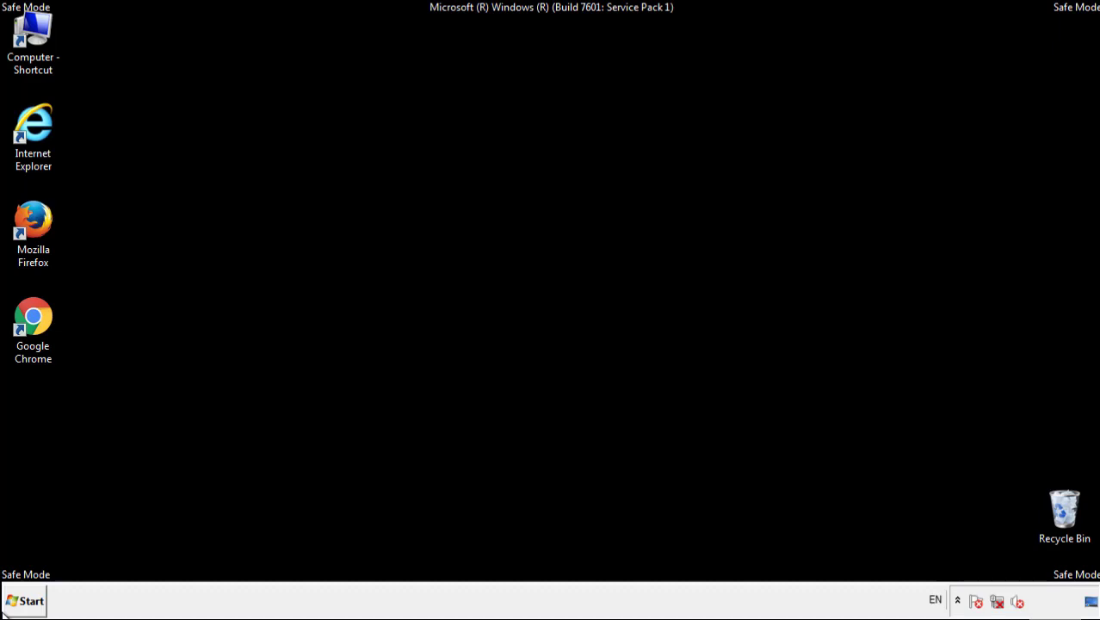
double_click(42, 214)
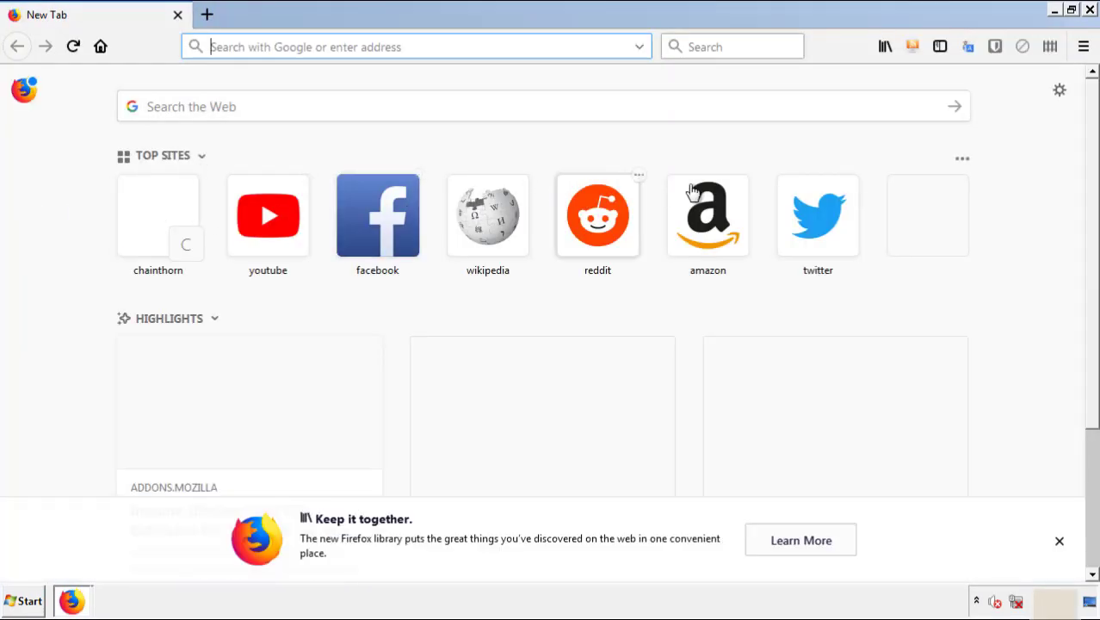
click(1083, 46)
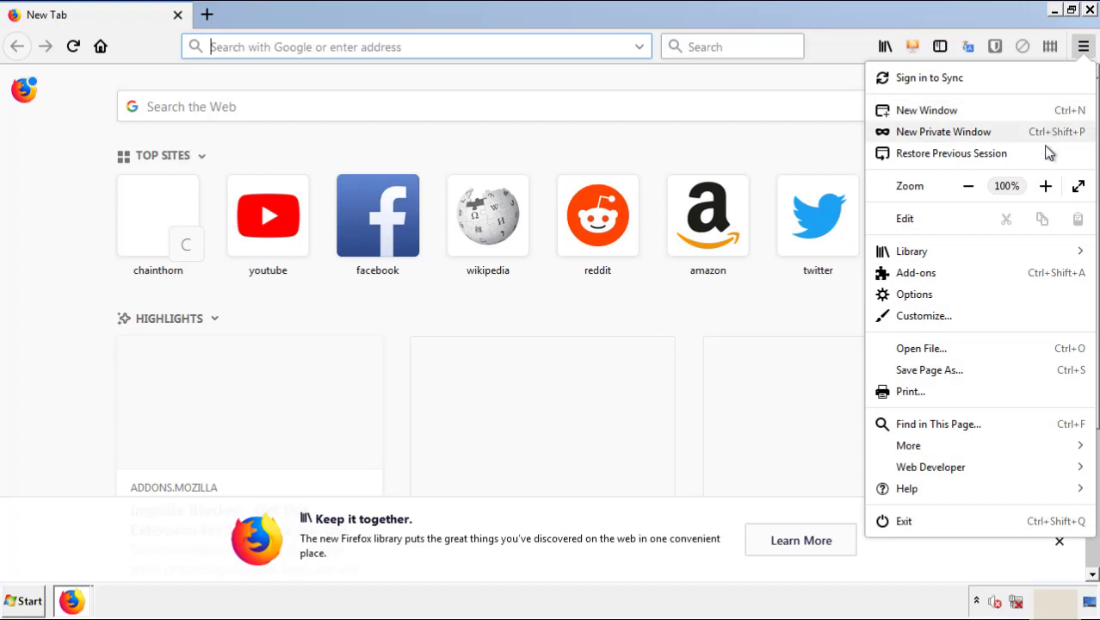
click(916, 272)
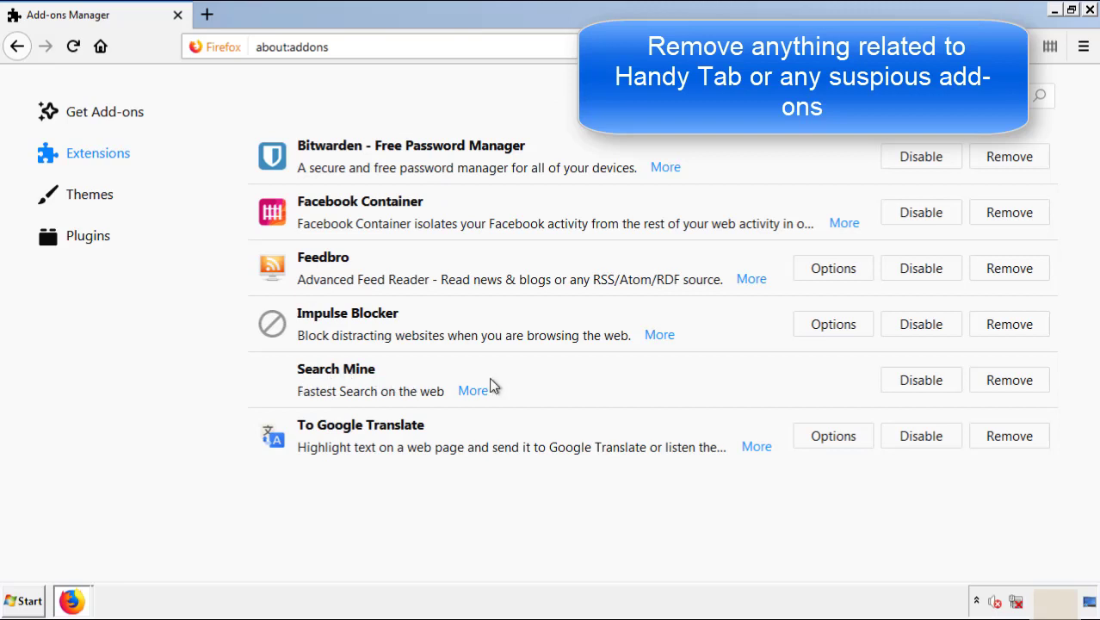
click(1005, 387)
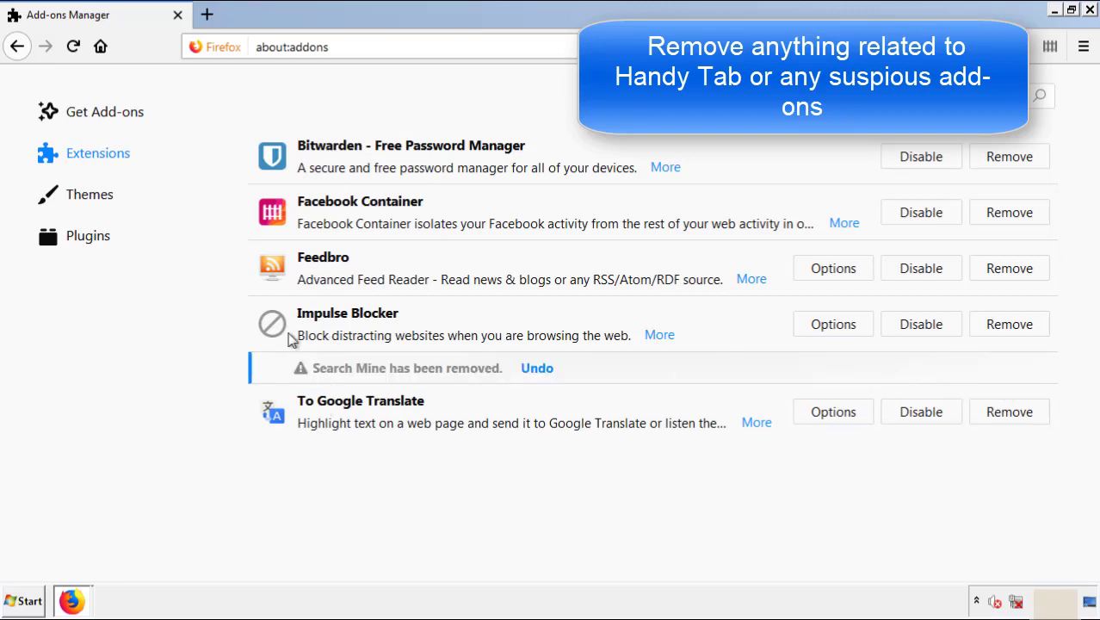
click(1090, 10)
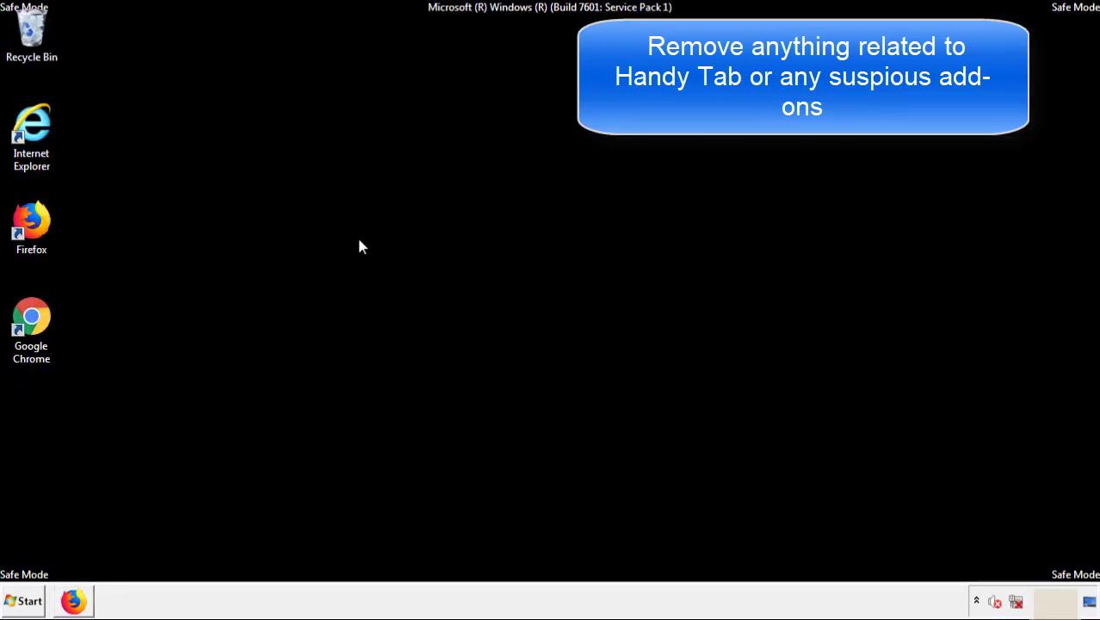
Remove the Search Mine extension from Chrome's Extensions page, keeping the other extensions.
double_click(30, 336)
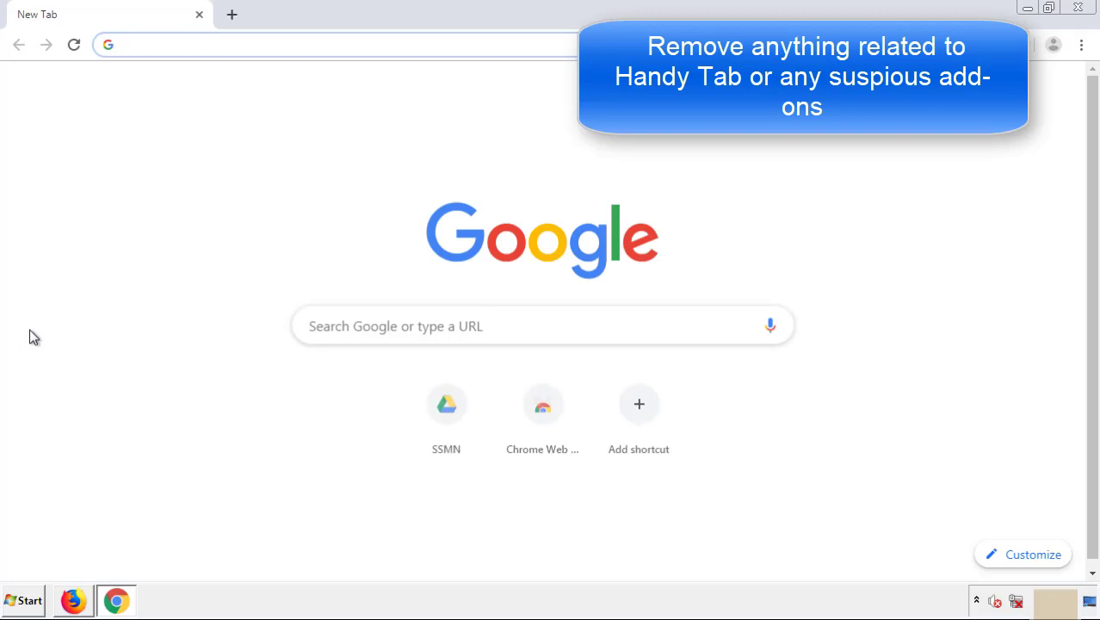
click(1081, 45)
mouse_move(985, 300)
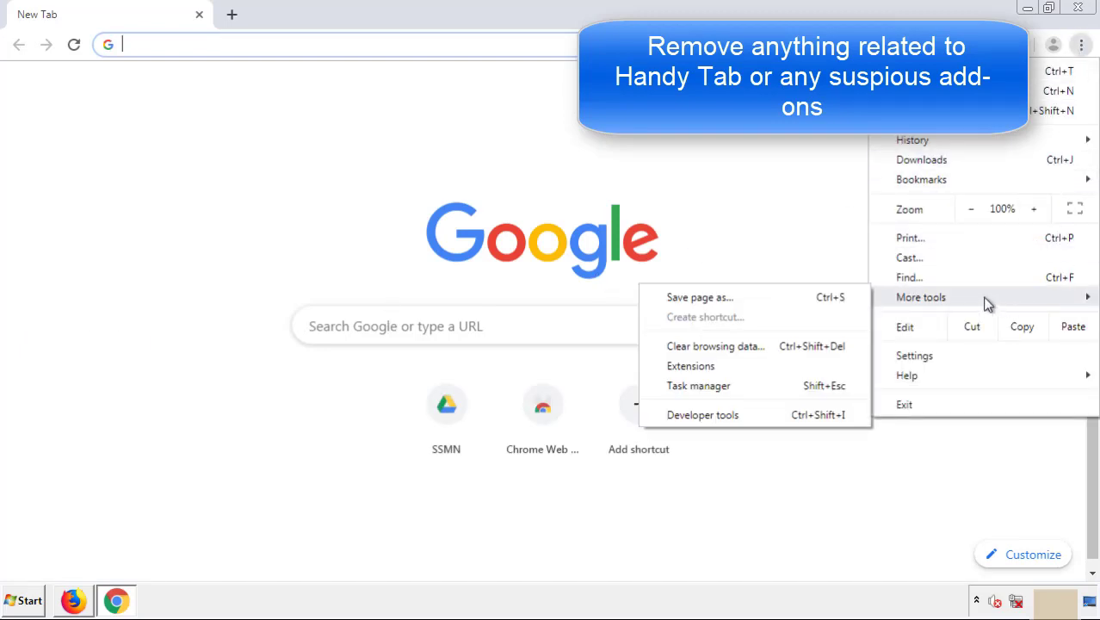
click(699, 366)
scroll(312, 285, down, 10)
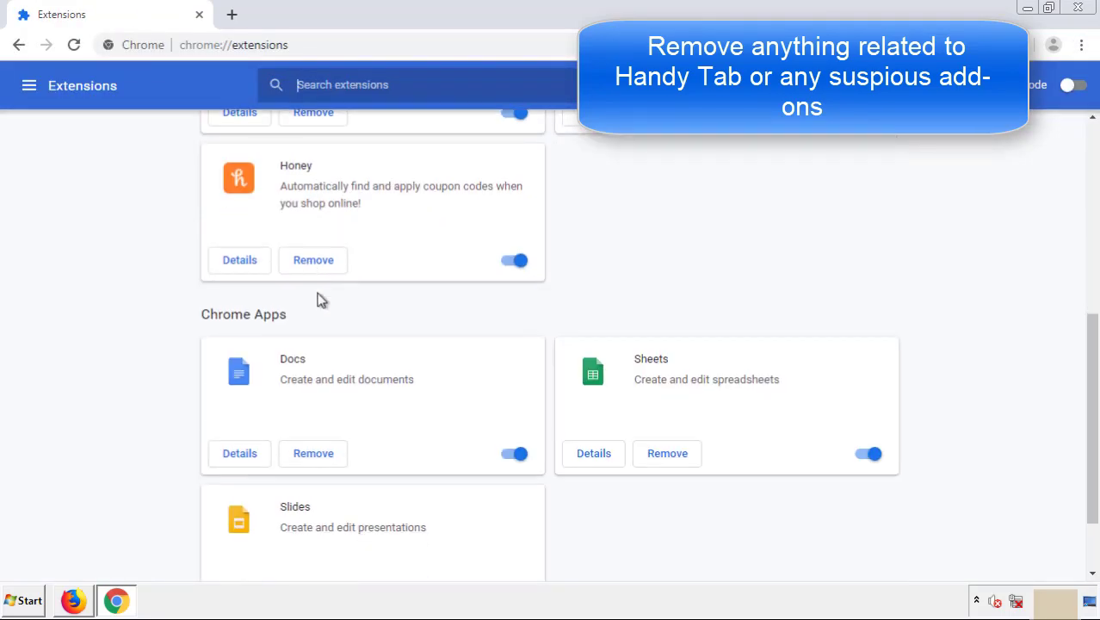
scroll(417, 315, up, 10)
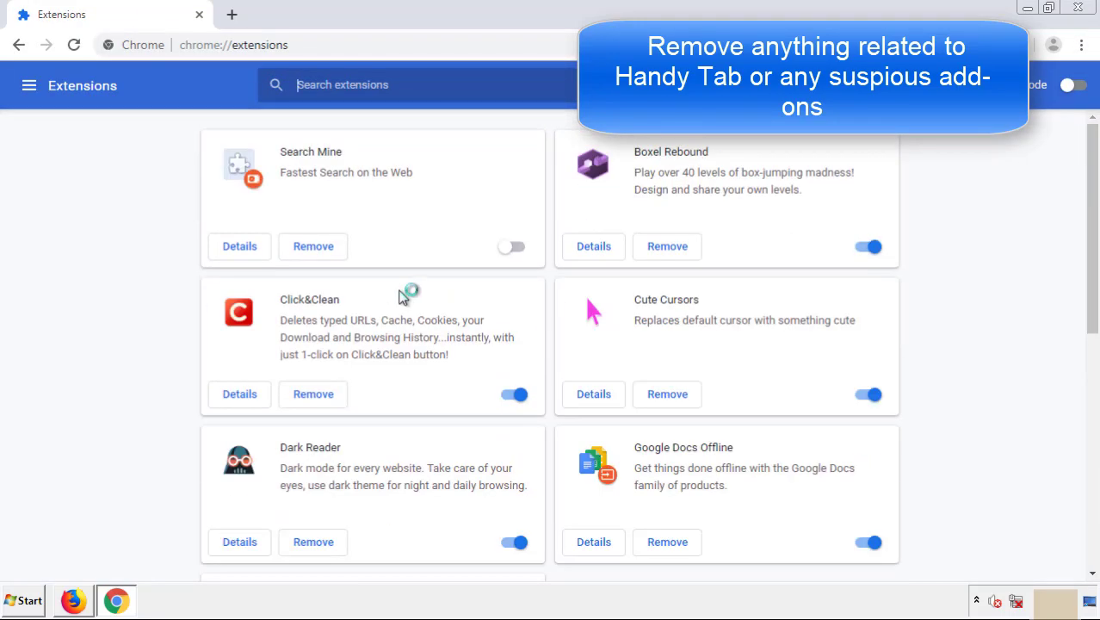
click(310, 248)
click(618, 140)
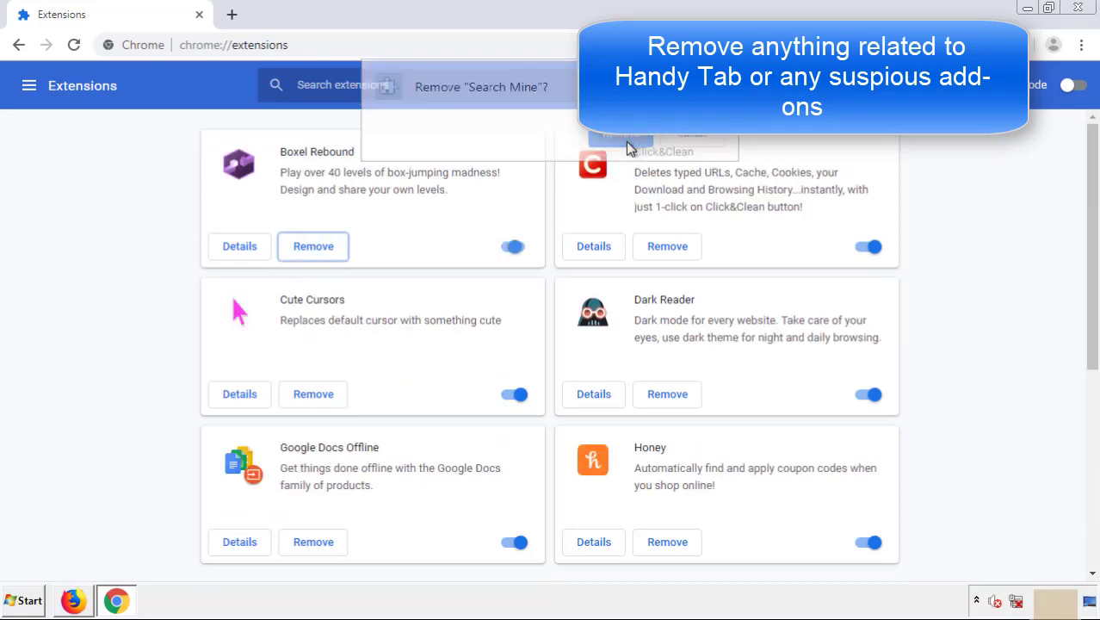
Close Google Chrome and restart Windows from the Start menu's Shut down options.
click(1078, 8)
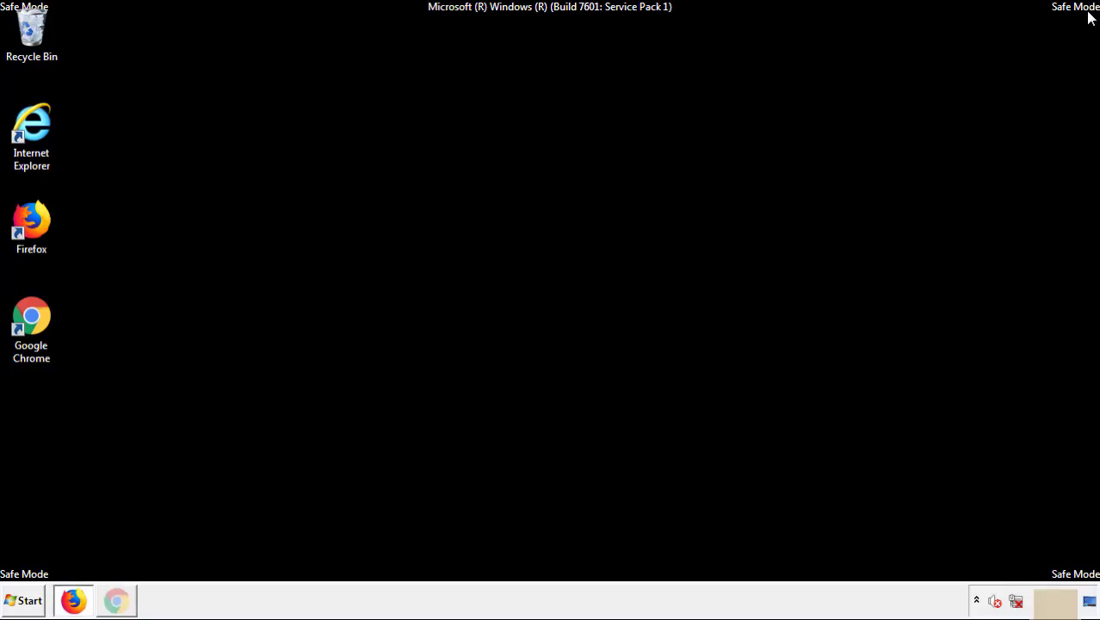
click(26, 600)
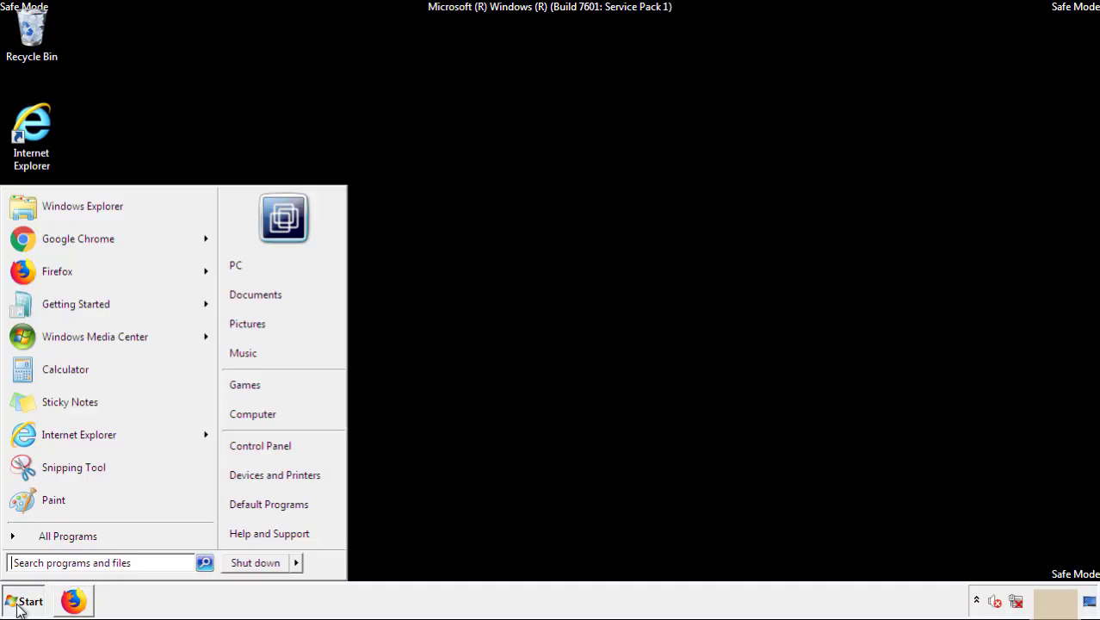
mouse_move(297, 564)
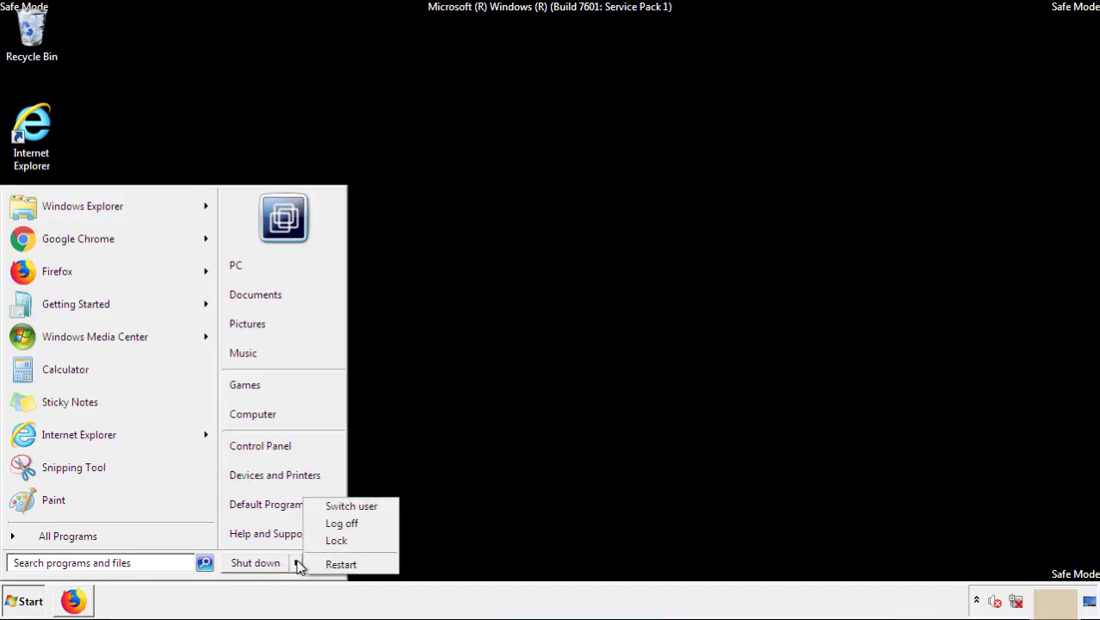
click(342, 565)
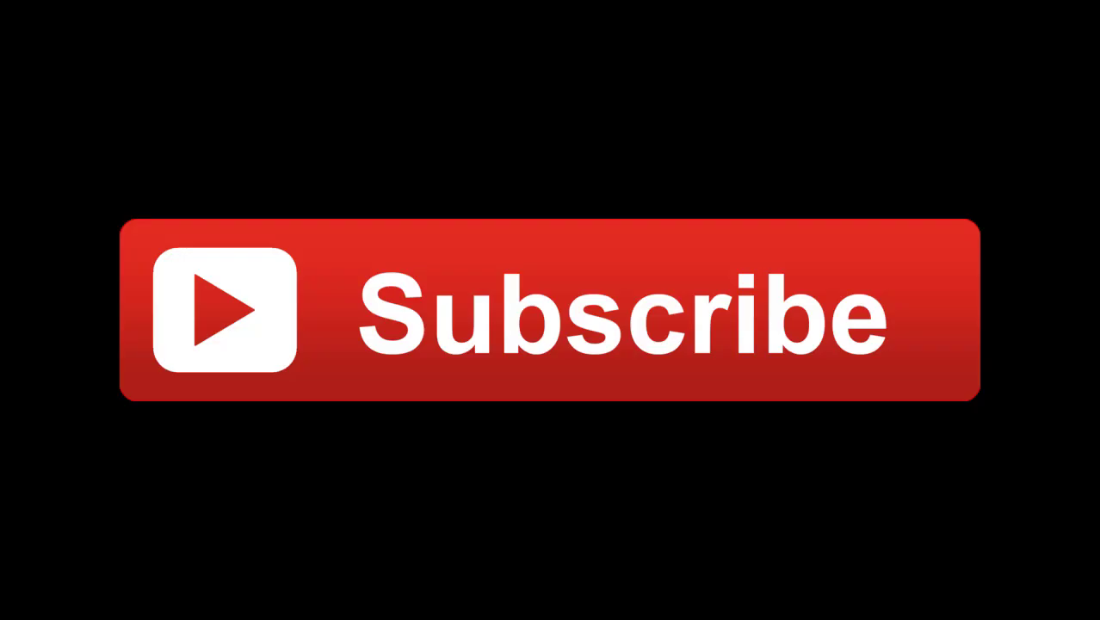